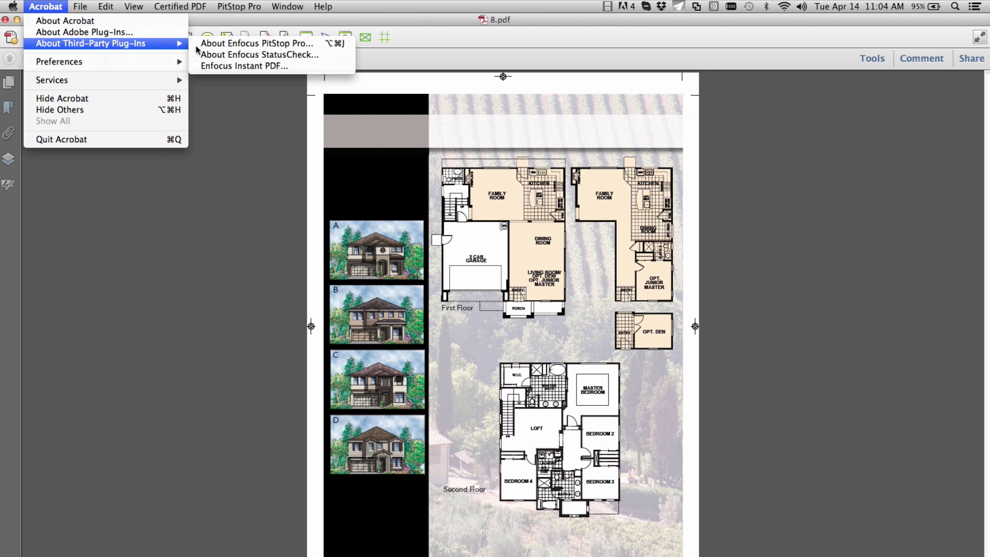
- Check PitStop Pro's version in About Enfocus PitStop Pro and view its License tab
left_click(222, 48)
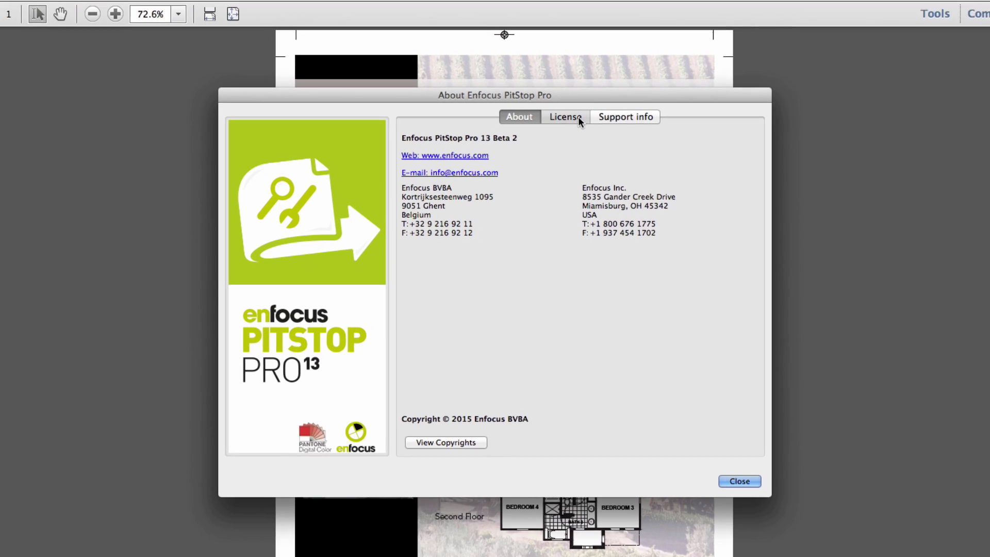
left_click(603, 59)
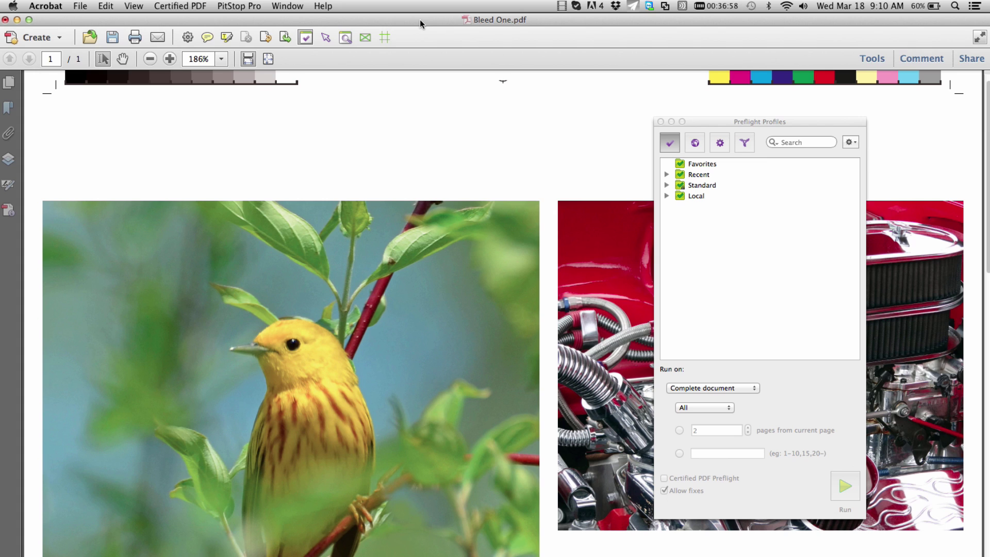
- Start a new preflight profile and add the unrestricted Page box layout check
left_click(850, 143)
mouse_move(862, 251)
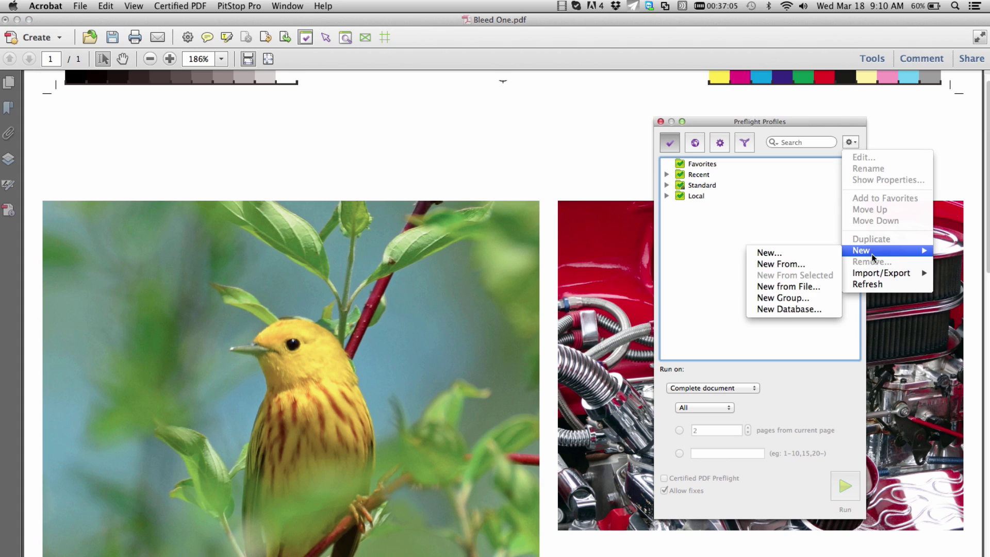
left_click(818, 255)
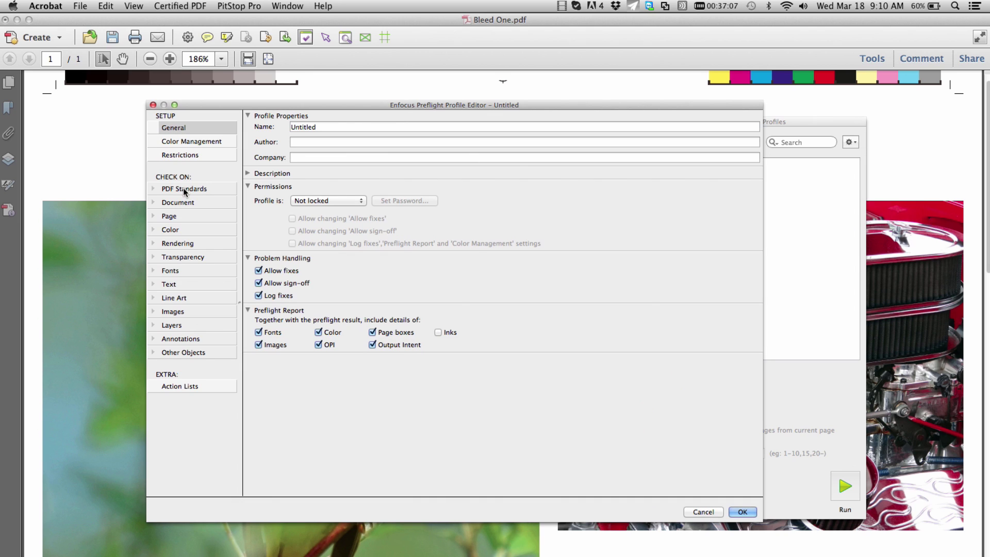
left_click(157, 216)
left_click(281, 151)
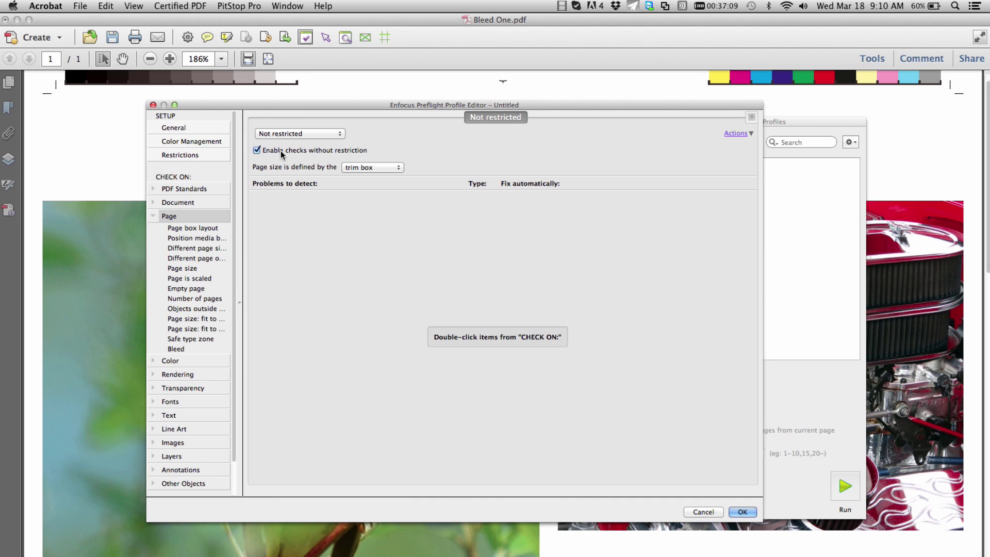
left_click(197, 228)
double_click(197, 228)
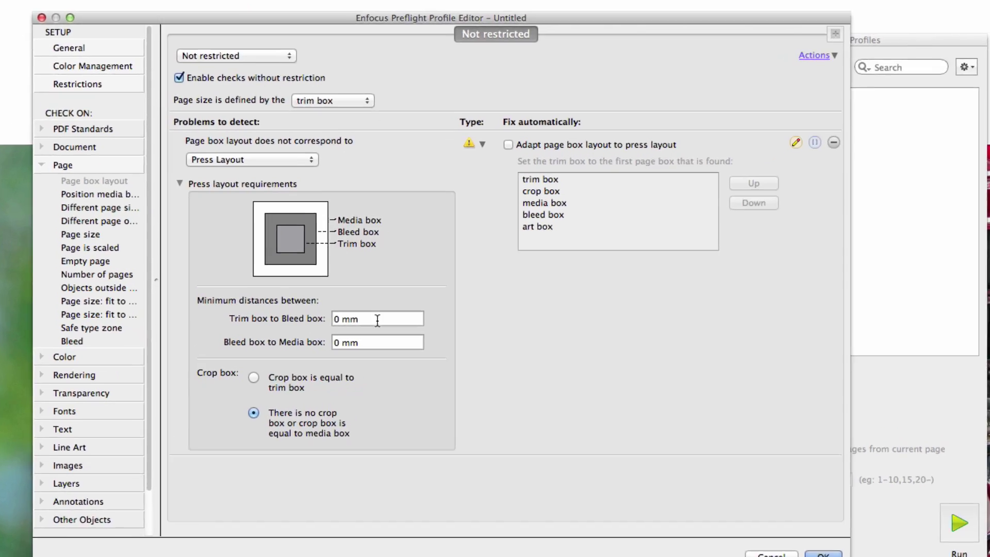
key("Tab")
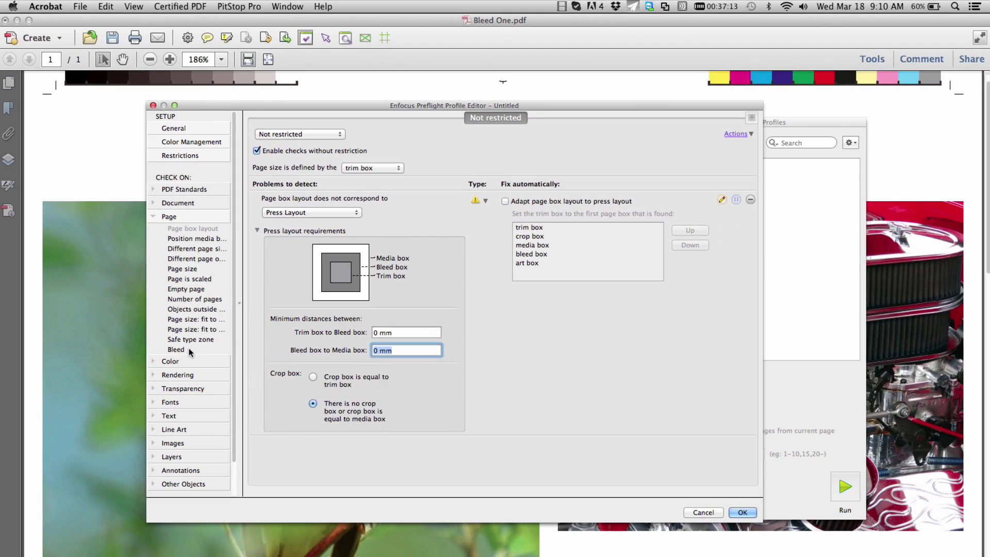
- Add the Insufficient bleed check, adjust trim-box and bleed margins, and save the profile
double_click(212, 346)
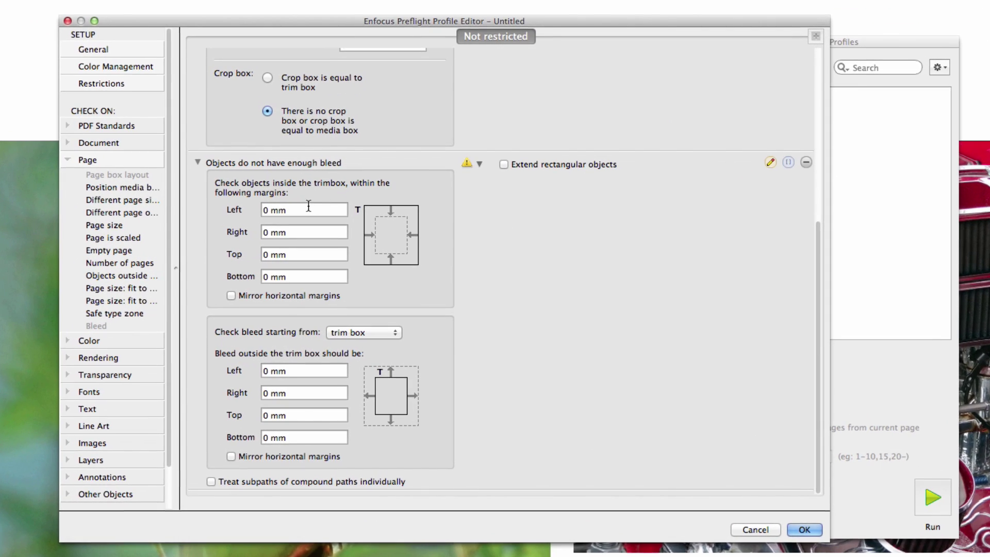
left_click(307, 207)
left_click(324, 378)
scroll(368, 323, "up", 5)
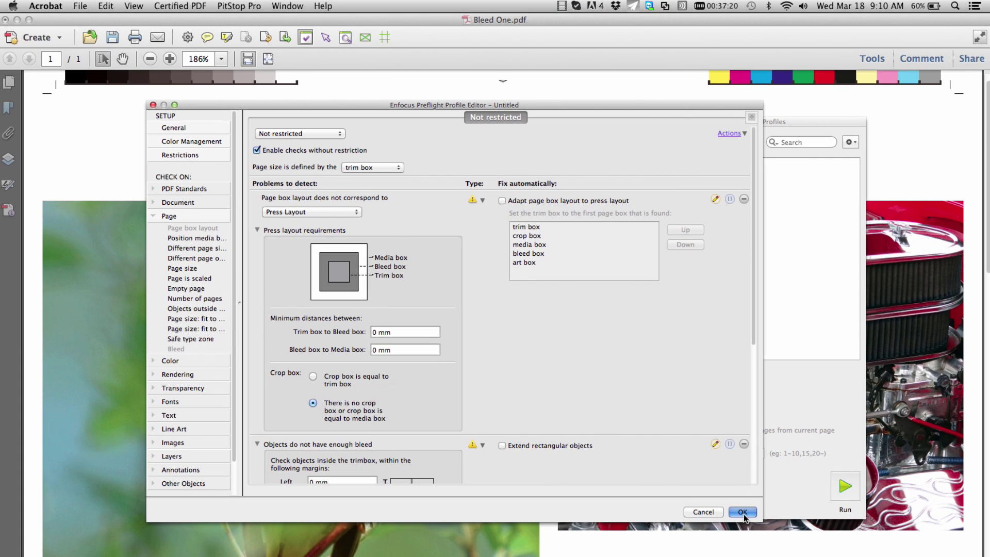
left_click(743, 514)
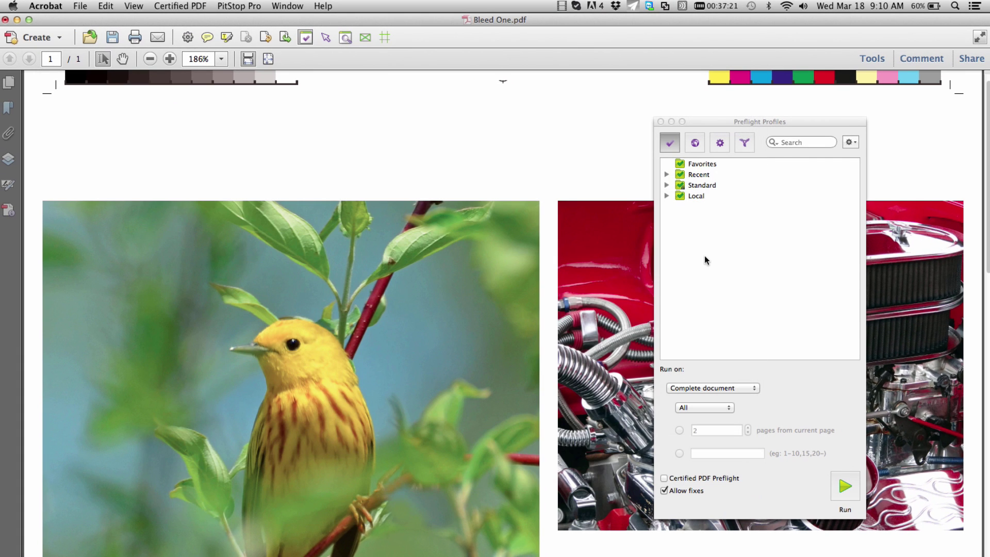
- Close the Preflight Profiles panel and bring up the PitStop View tools
left_click(661, 121)
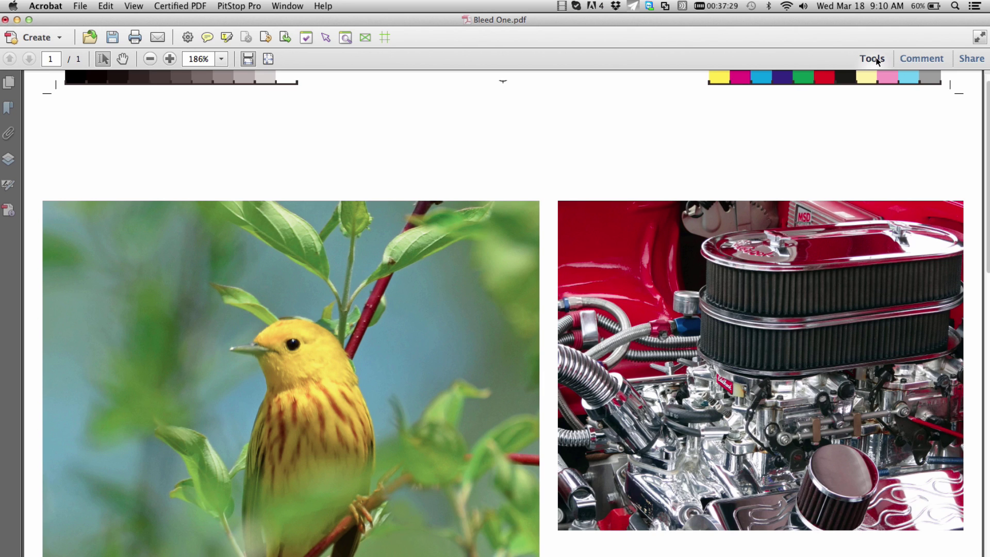
left_click(874, 62)
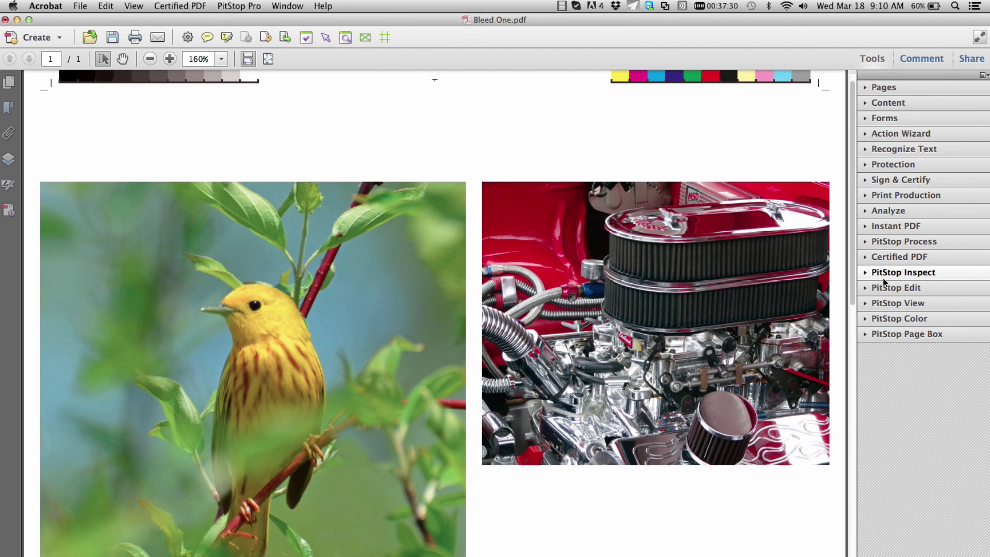
left_click(865, 304)
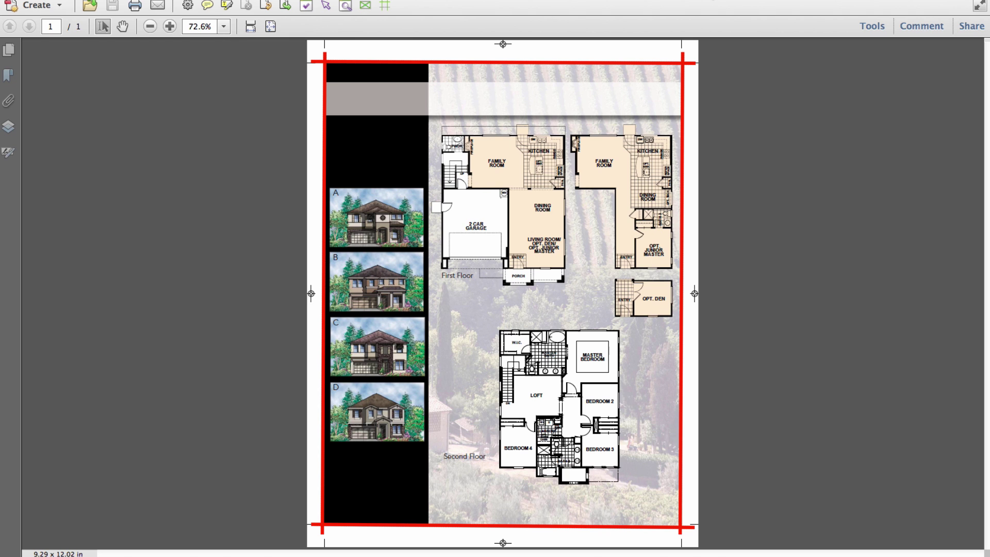
- Show page box outlines on the floor plan, then briefly view it as a wireframe
left_click(872, 25)
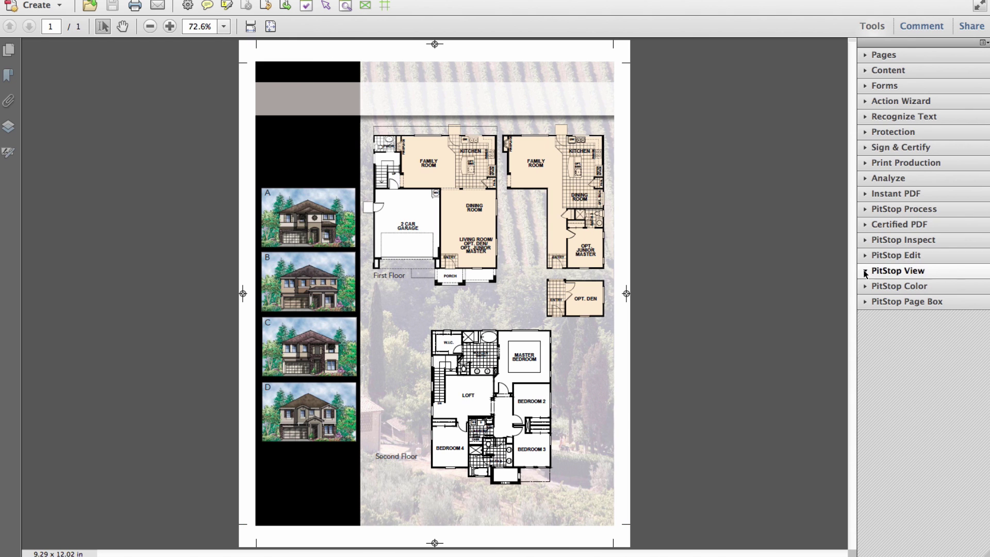
left_click(865, 270)
left_click(873, 294)
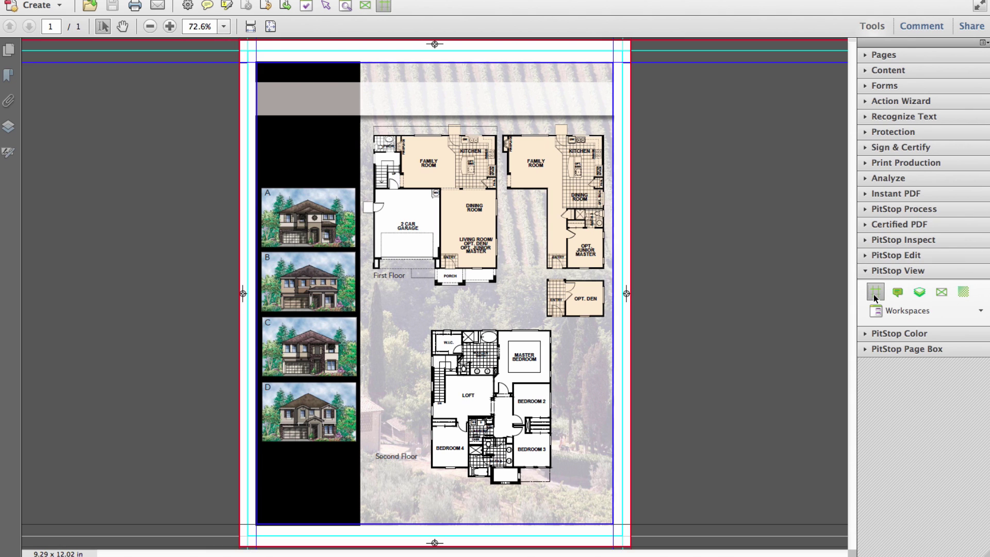
left_click(873, 28)
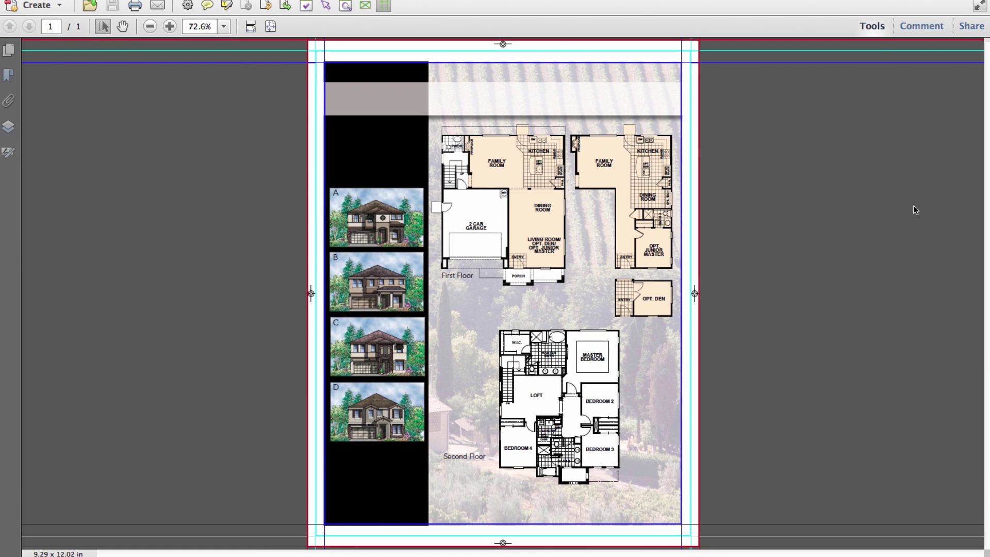
left_click(943, 297)
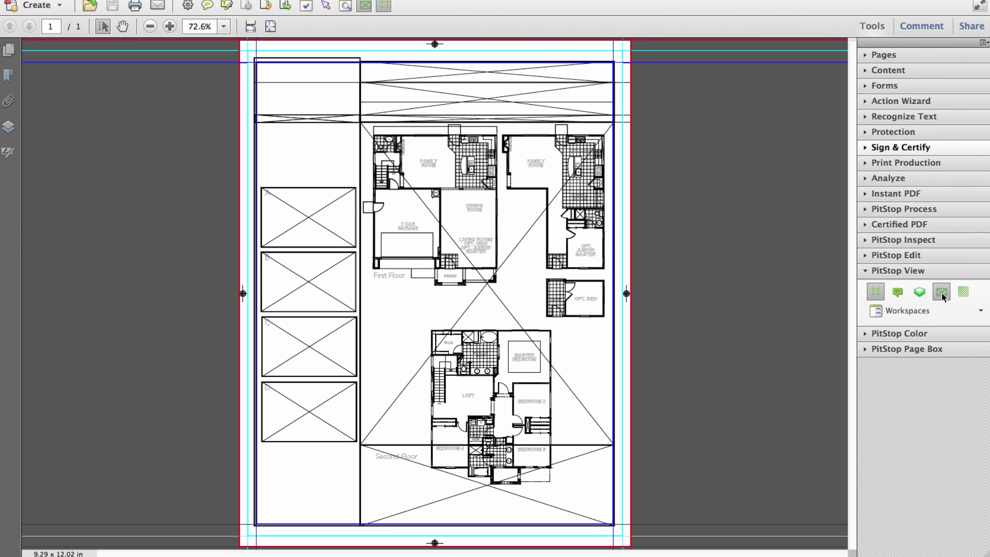
left_click(874, 28)
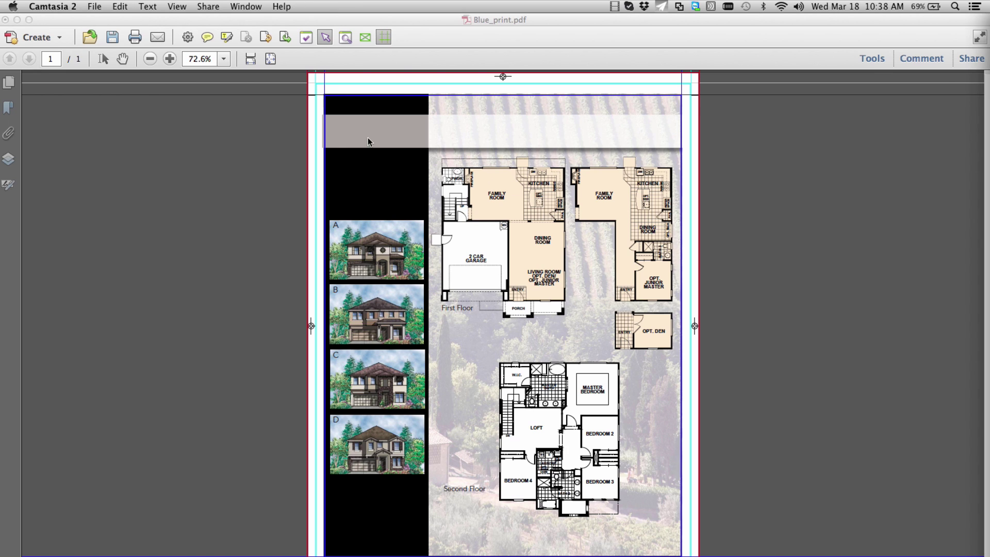
- Stretch the black house-image column past the left page edge and run Add Bleed
left_click(352, 92)
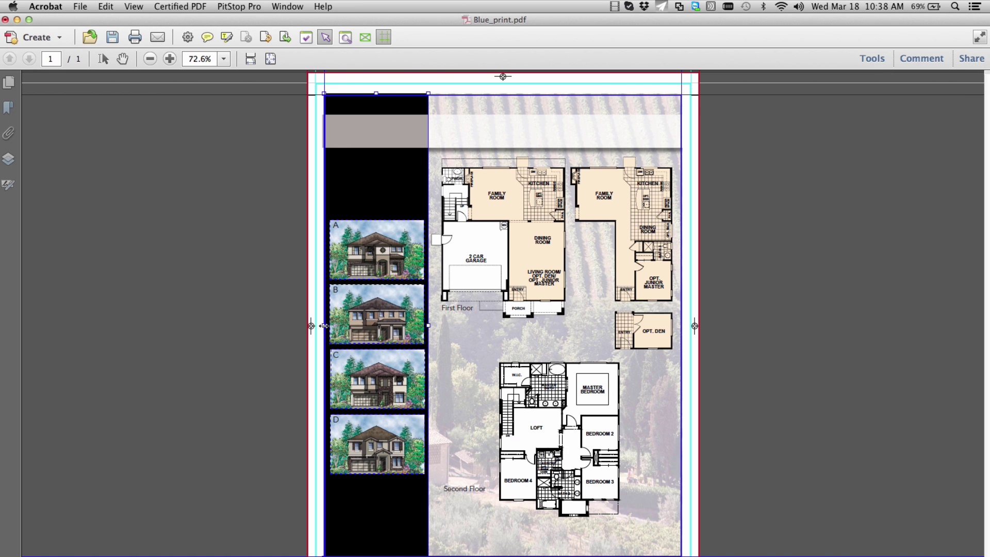
left_click_drag(312, 326, 305, 326)
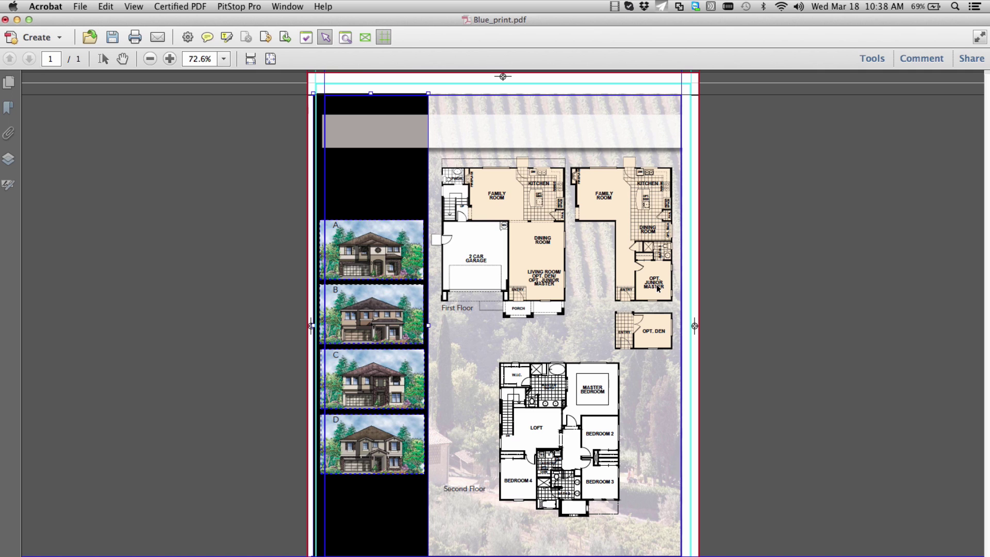
key("super+Tab")
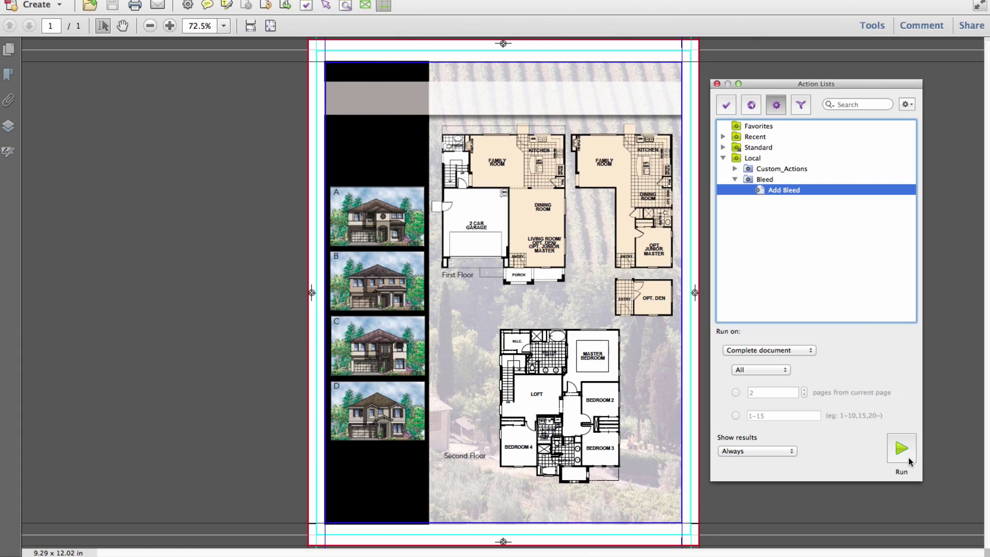
left_click(902, 453)
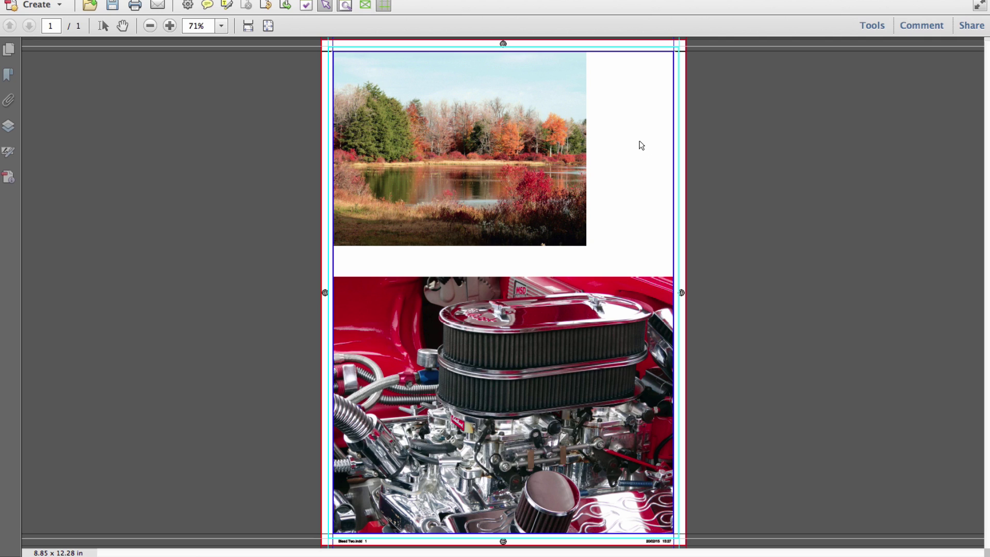
- Switch the lake and engine photo page to wireframe view
left_click(366, 5)
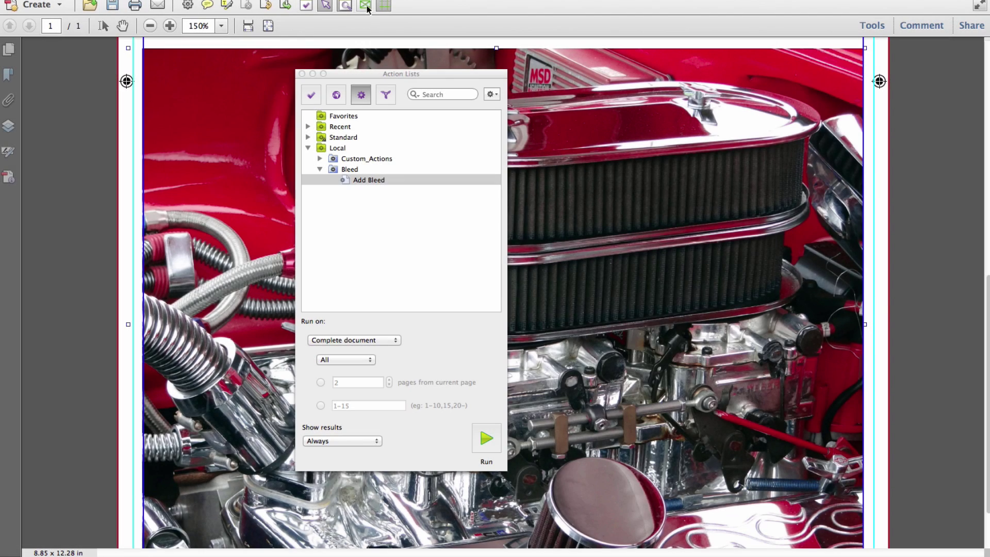
- Run Add Bleed on the engine photo page, close the report, and toggle the view options
left_click(366, 8)
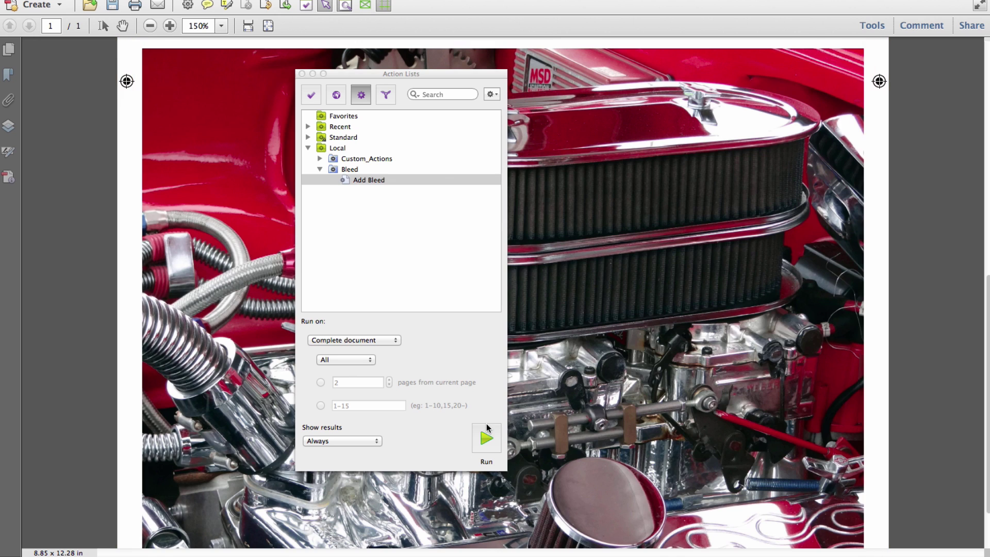
left_click(486, 437)
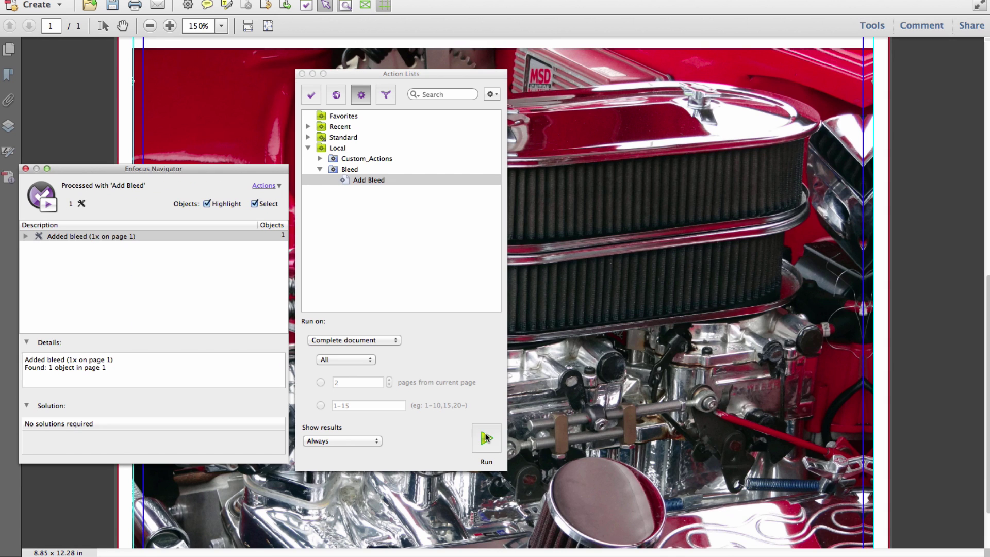
left_click(25, 169)
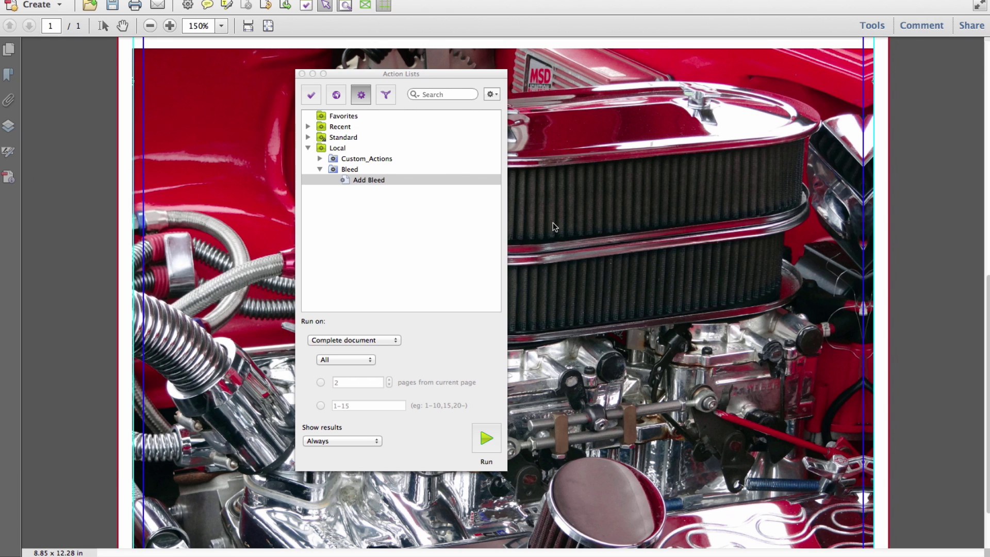
left_click(385, 7)
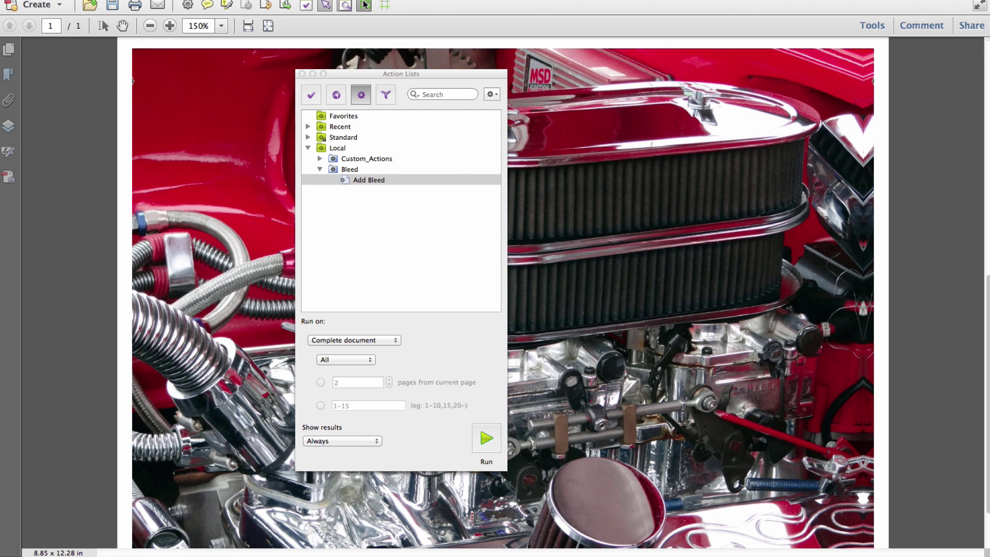
left_click(365, 5)
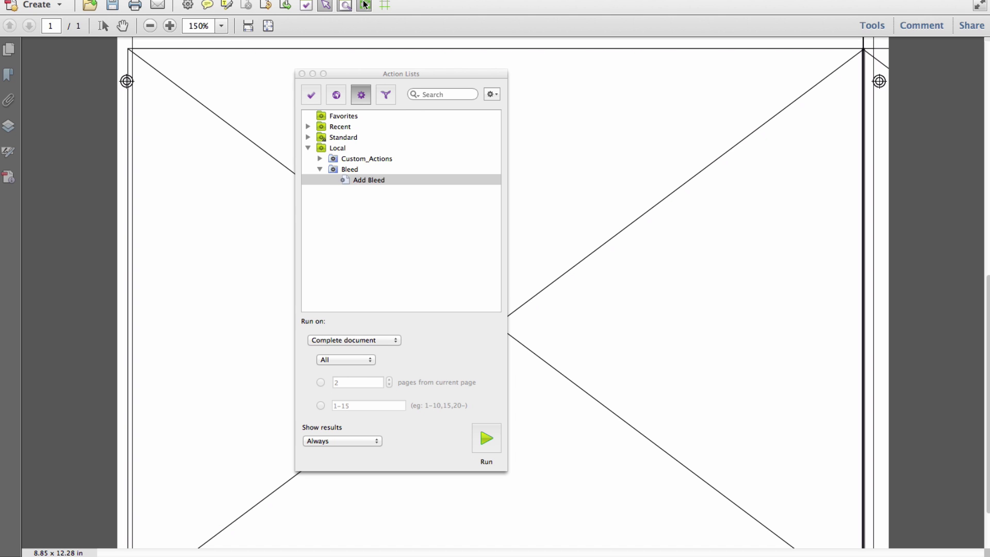
left_click(365, 4)
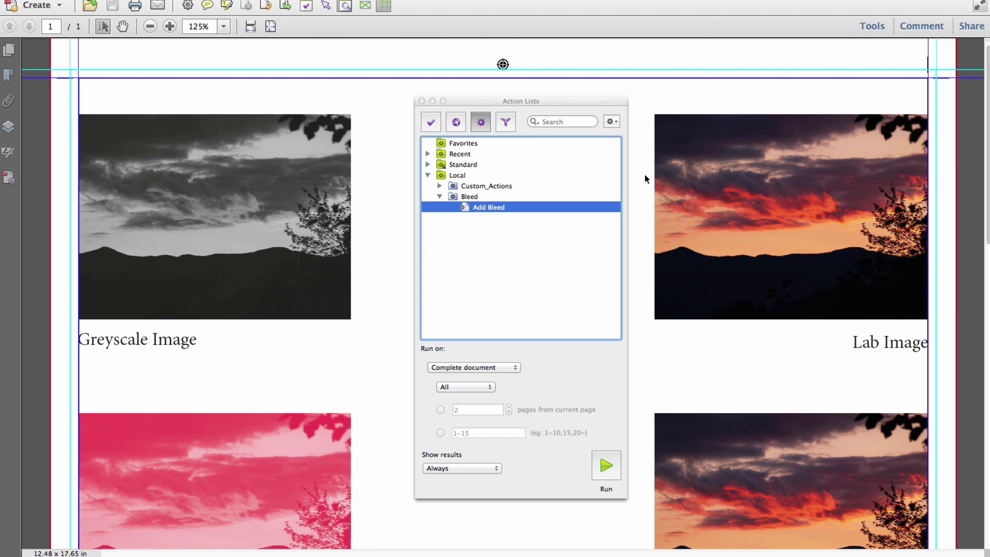
scroll(645, 175, "down", 2)
scroll(644, 174, "down", 2)
scroll(644, 175, "down", 3)
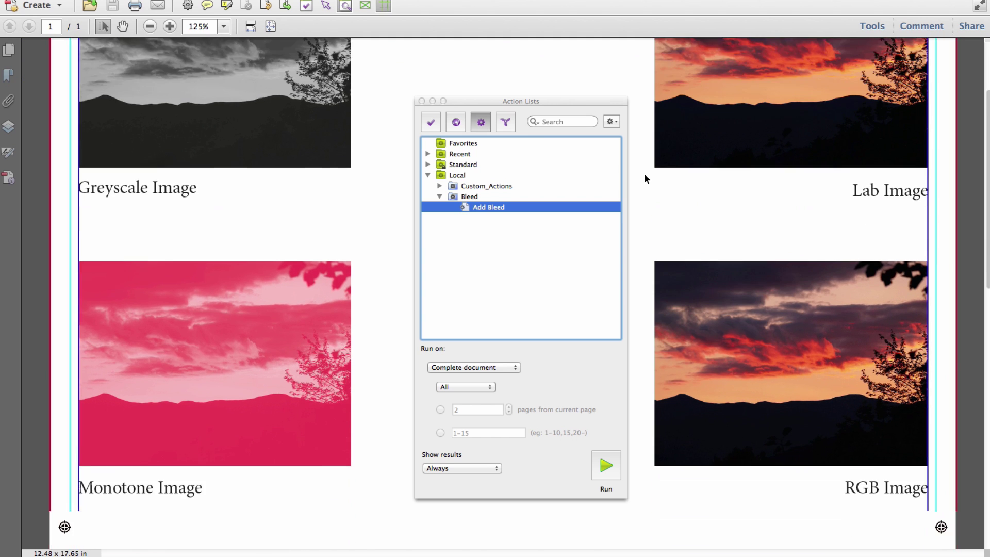
scroll(645, 174, "down", 1)
scroll(644, 174, "down", 2)
scroll(644, 174, "down", 4)
scroll(644, 174, "down", 2)
scroll(645, 175, "down", 5)
scroll(645, 174, "down", 3)
scroll(645, 174, "down", 2)
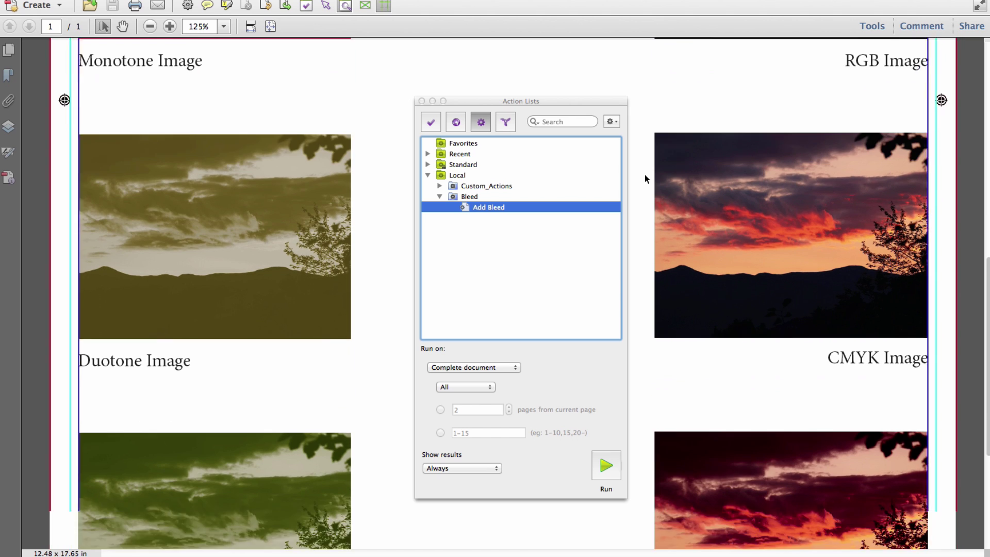
scroll(644, 174, "down", 3)
scroll(644, 175, "down", 4)
scroll(643, 174, "down", 1)
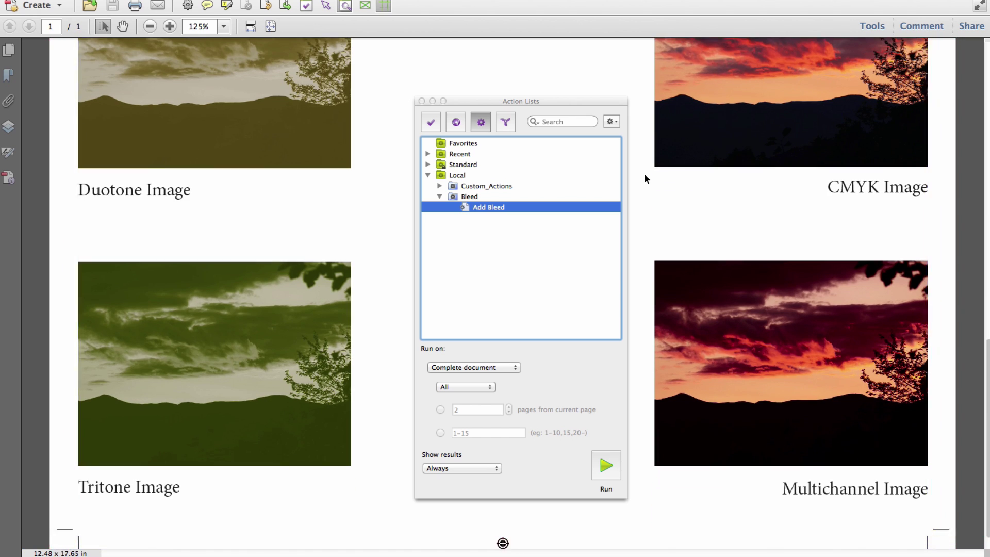
scroll(643, 174, "down", 1)
scroll(645, 174, "down", 1)
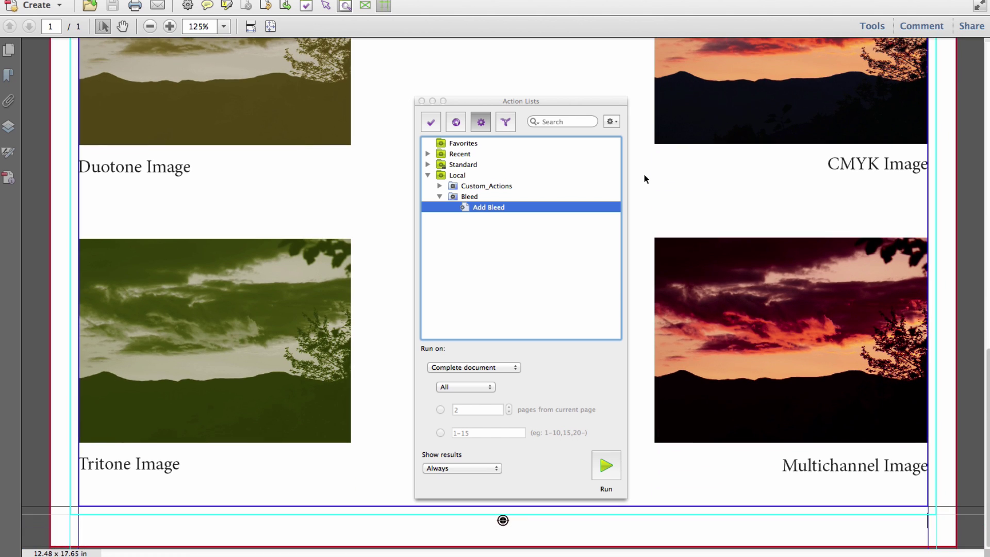
- View the sunset page as wireframe, run Add Bleed, and close the results report
left_click(367, 7)
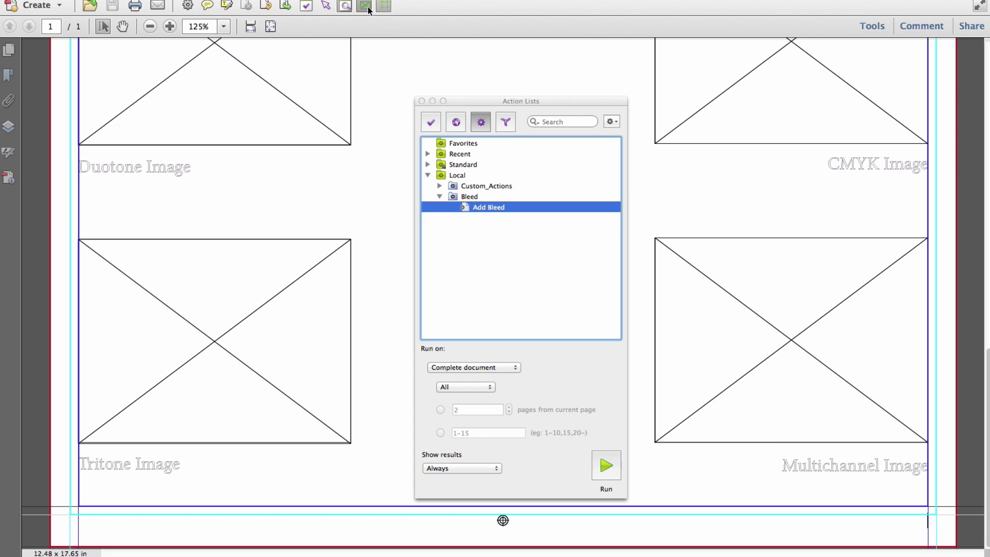
left_click(606, 465)
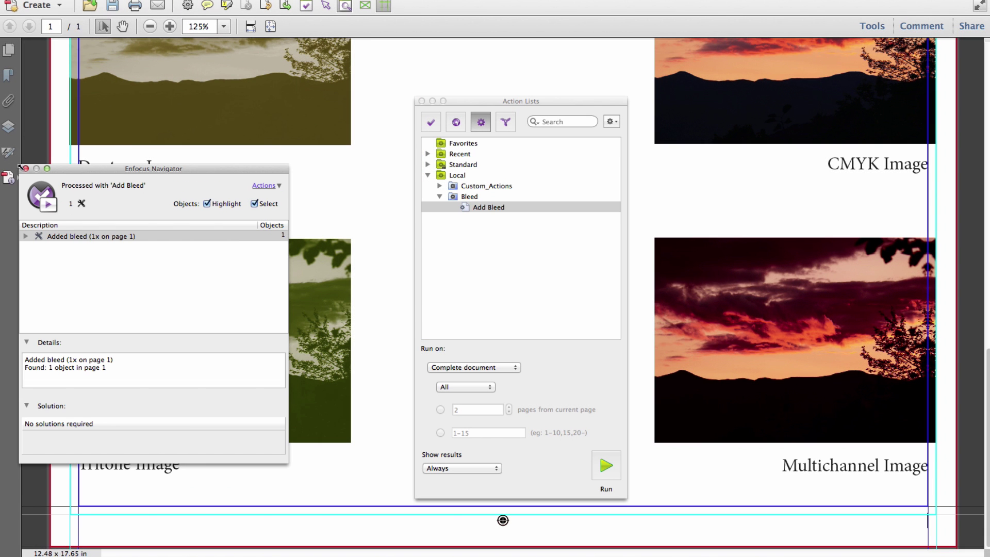
left_click(26, 168)
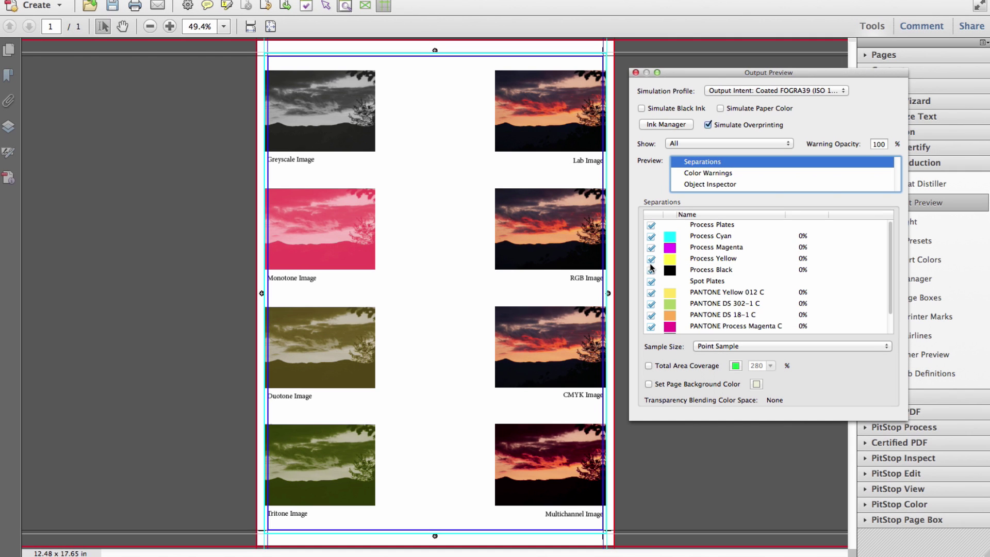
- Hide the Black, Yellow, Magenta and Cyan process plates, then close the separations preview
left_click(650, 269)
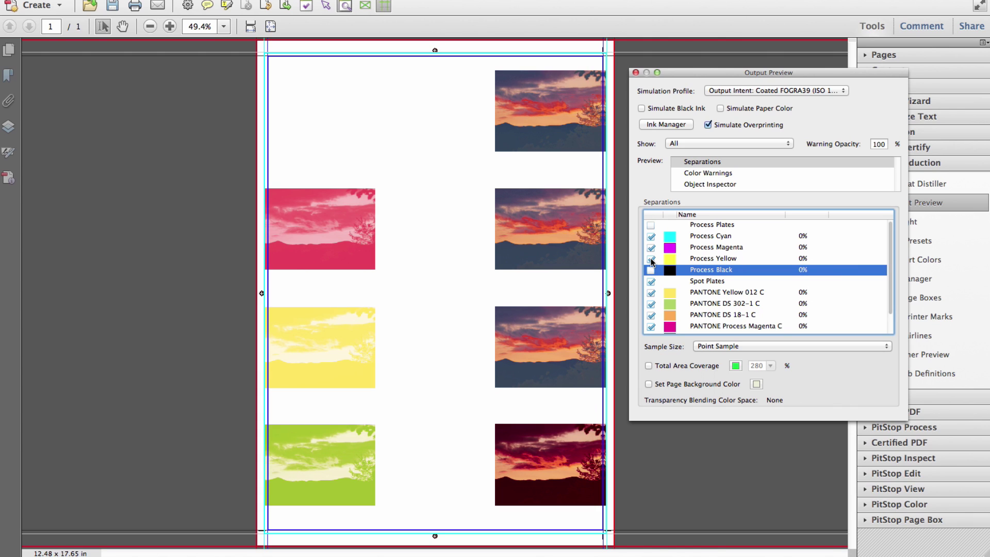
left_click(650, 259)
left_click(649, 248)
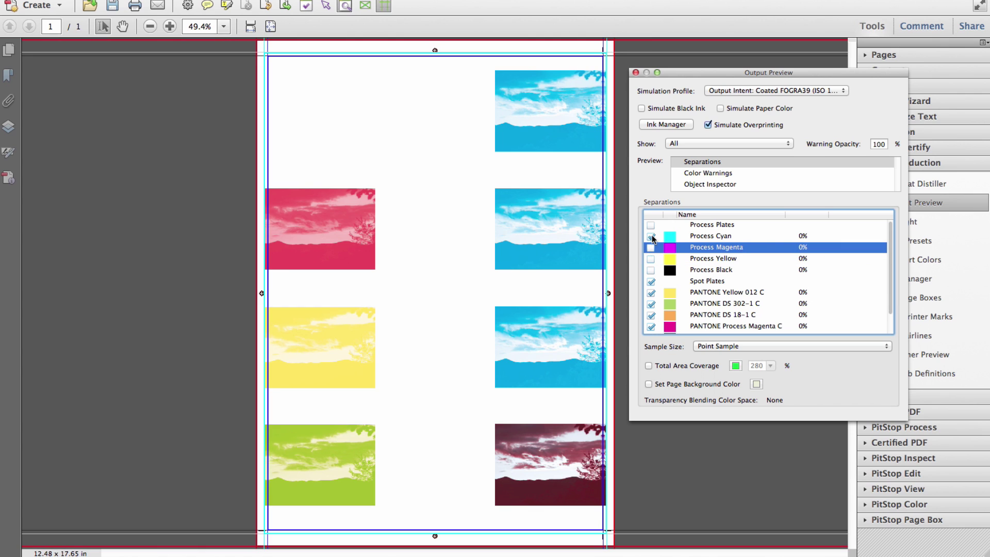
left_click(650, 235)
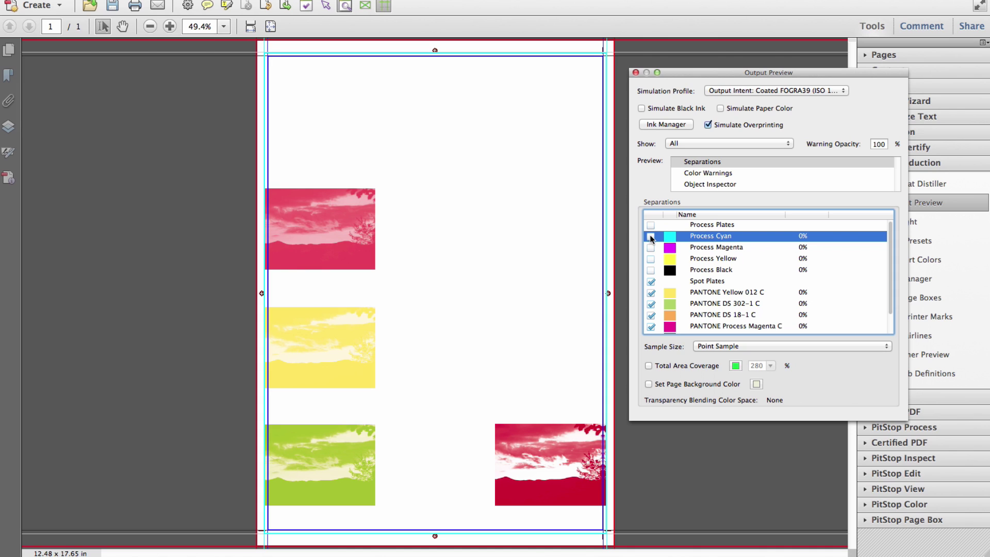
left_click(634, 72)
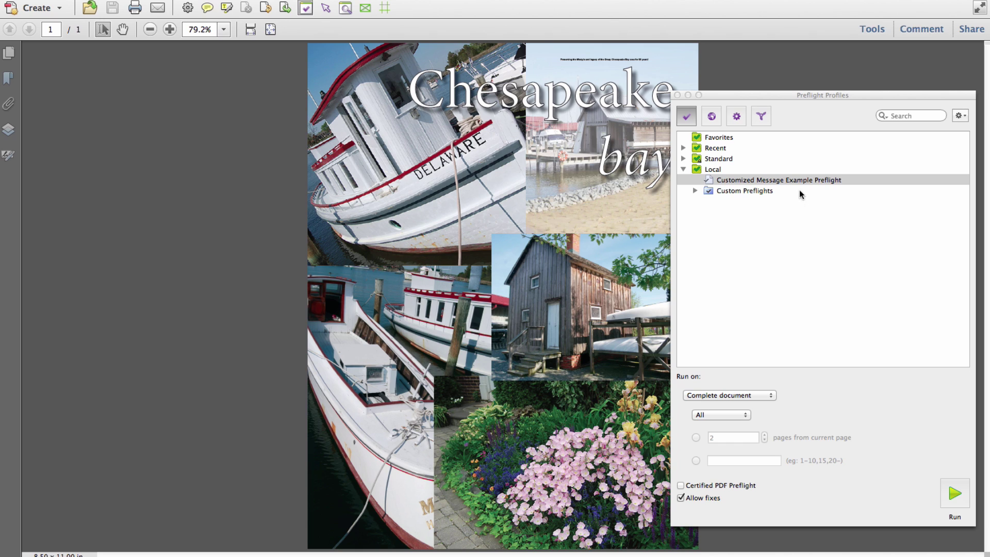
- Open the Customized Message Example Preflight profile and add an unrestricted 240% Ink coverage check
left_click(799, 179)
double_click(799, 181)
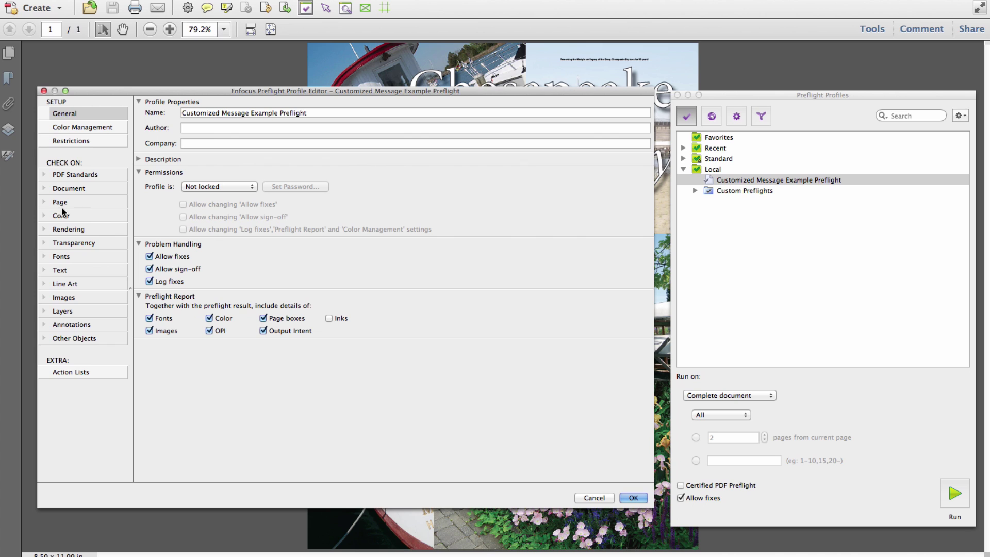
left_click(44, 217)
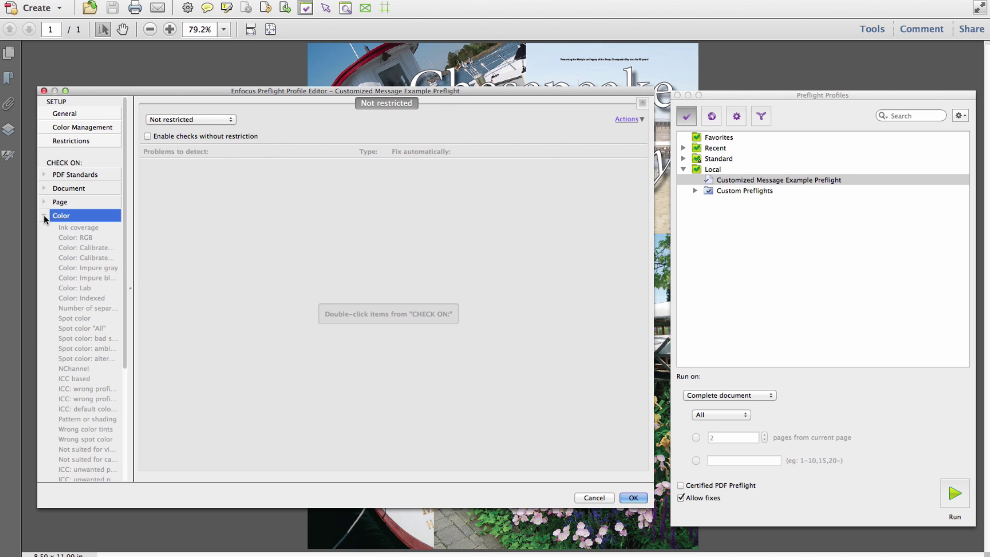
left_click(165, 138)
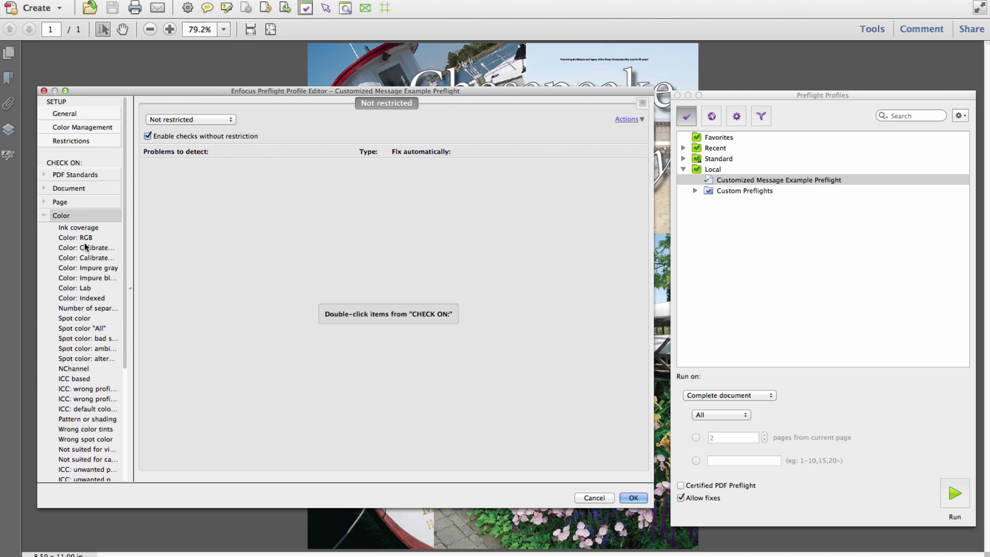
double_click(82, 228)
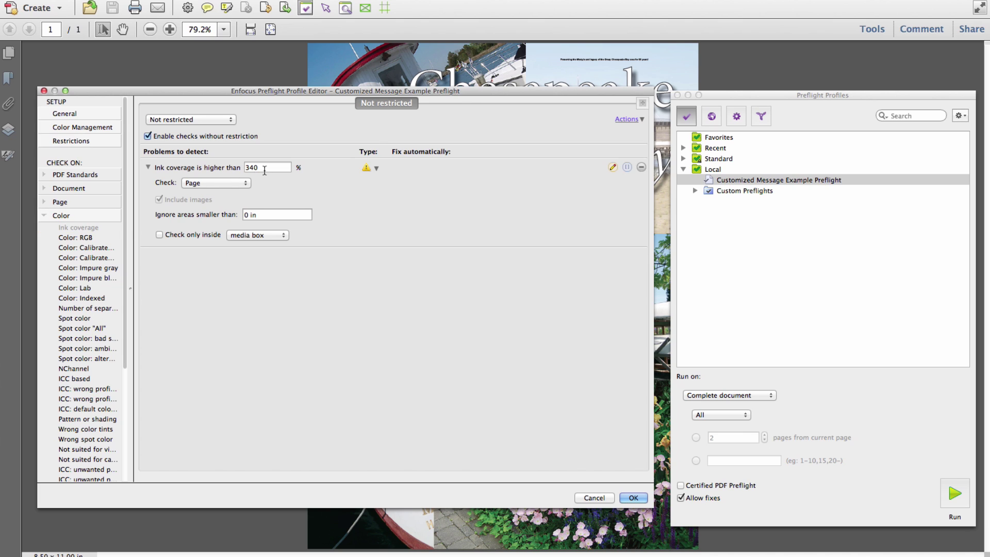
double_click(267, 167)
type("240")
key("Tab")
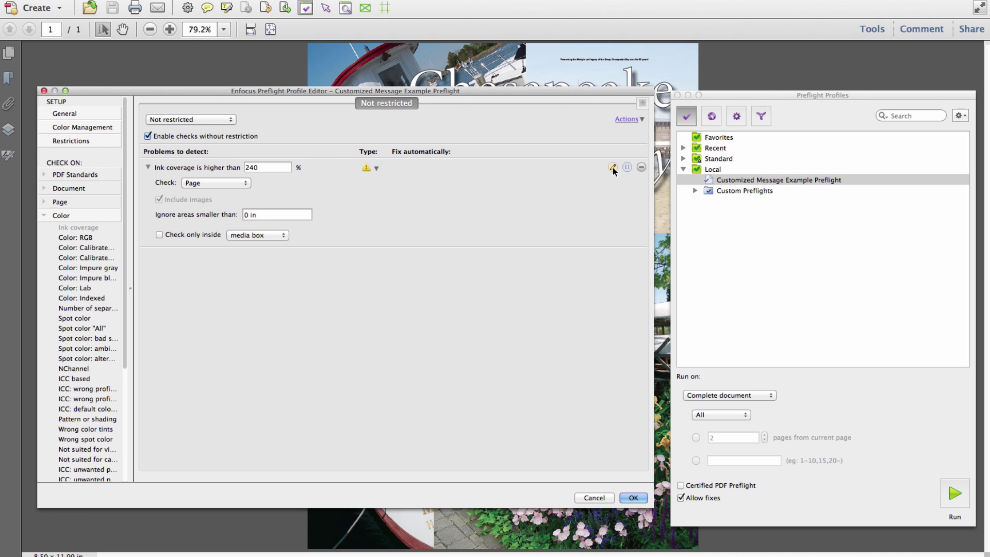
- Write the ink coverage report message: default variables plus a paragraph on excess-ink risks and contacts
left_click(613, 167)
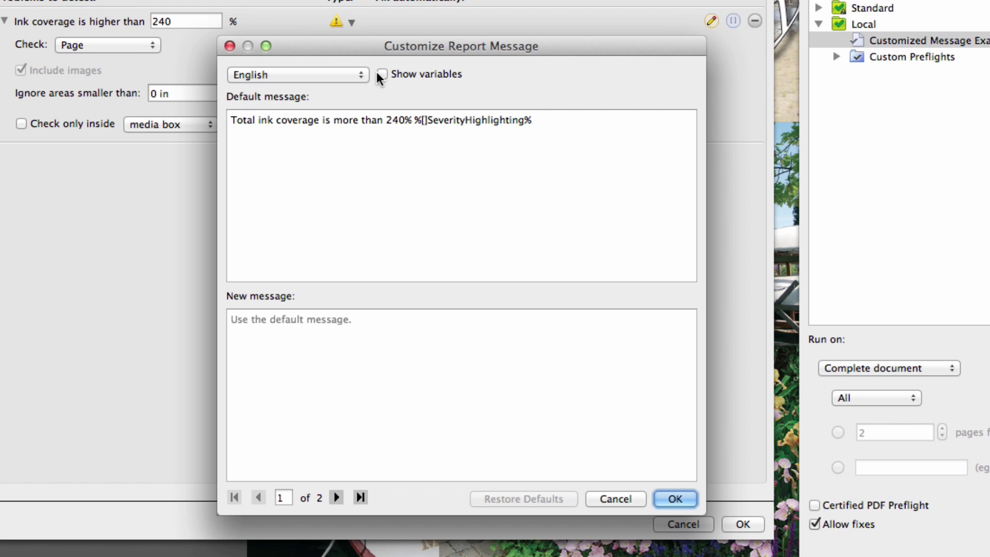
left_click(382, 76)
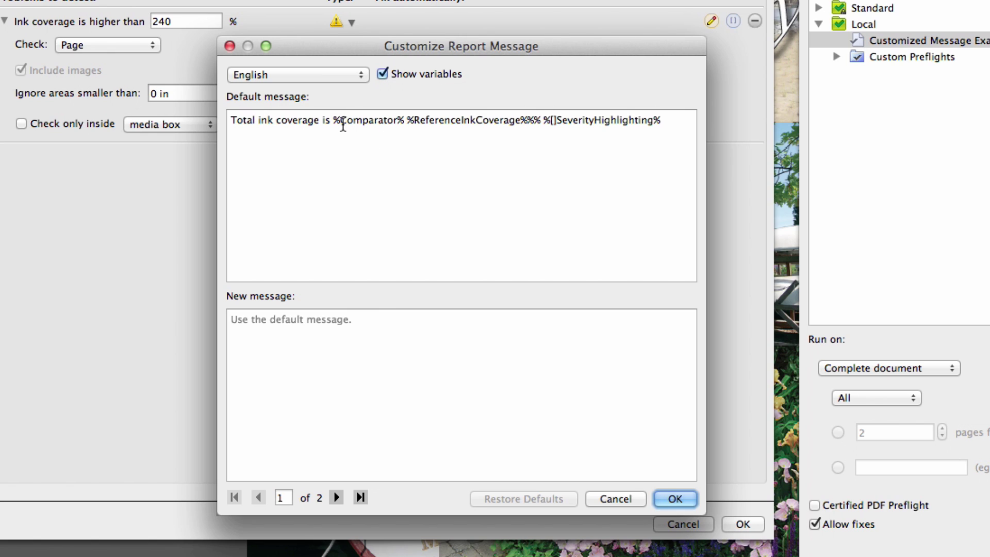
triple_click(342, 123)
key("super+c")
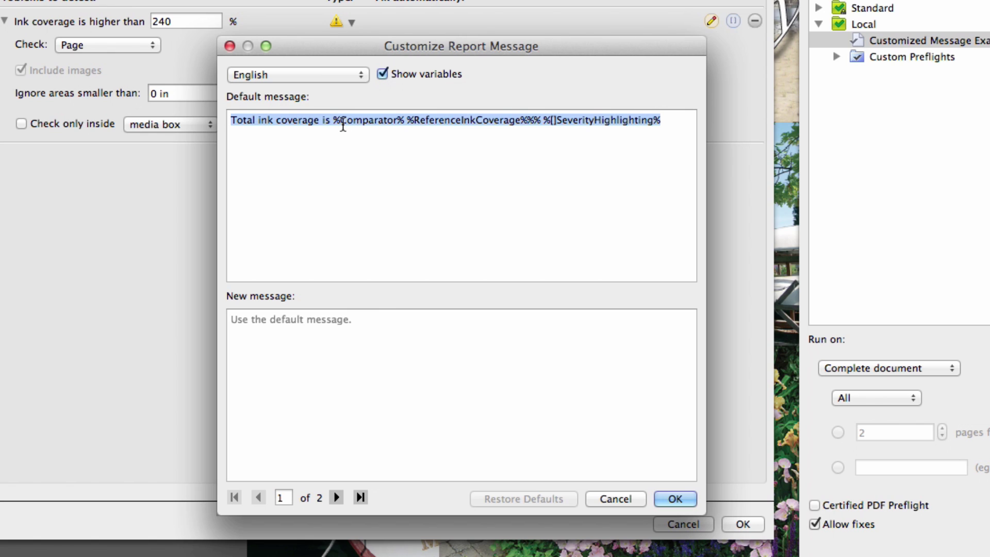
left_click(299, 327)
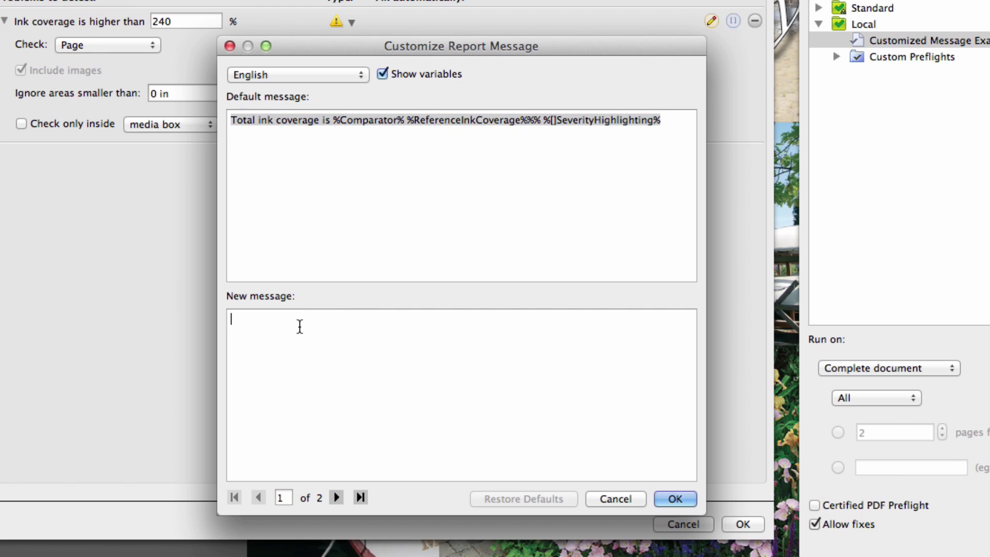
key("super+v")
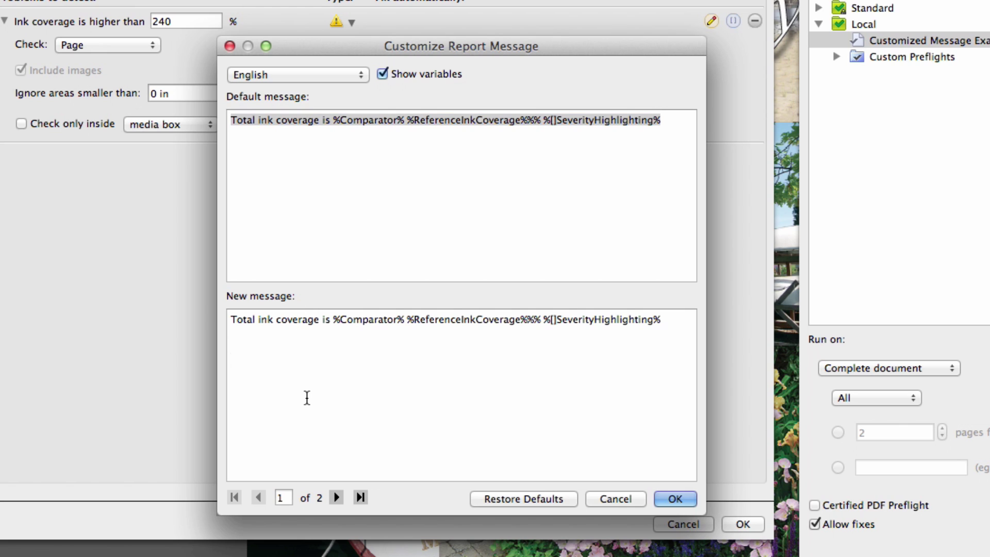
key("super+v")
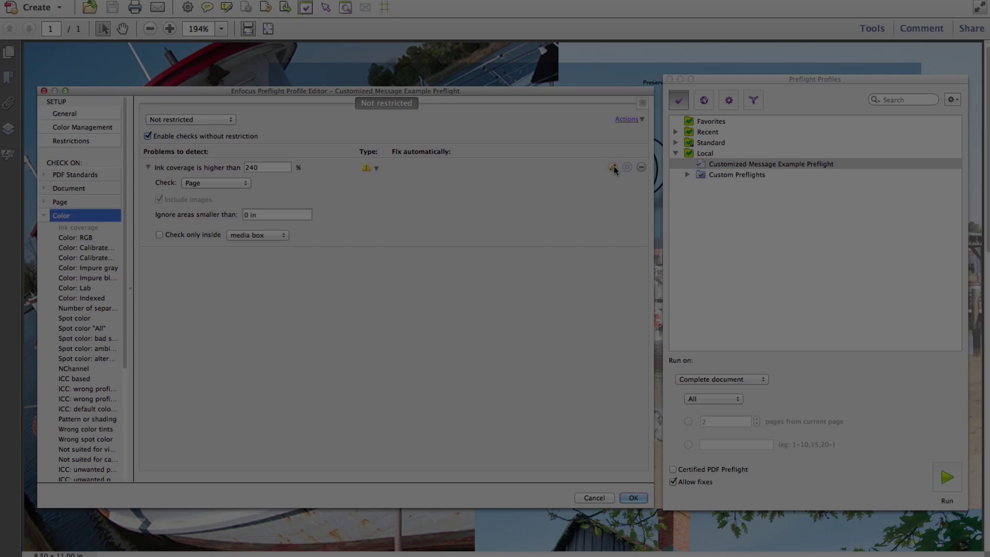
- Reopen the custom report message, re-paste its text, and review report messages 1 and 2
left_click(613, 166)
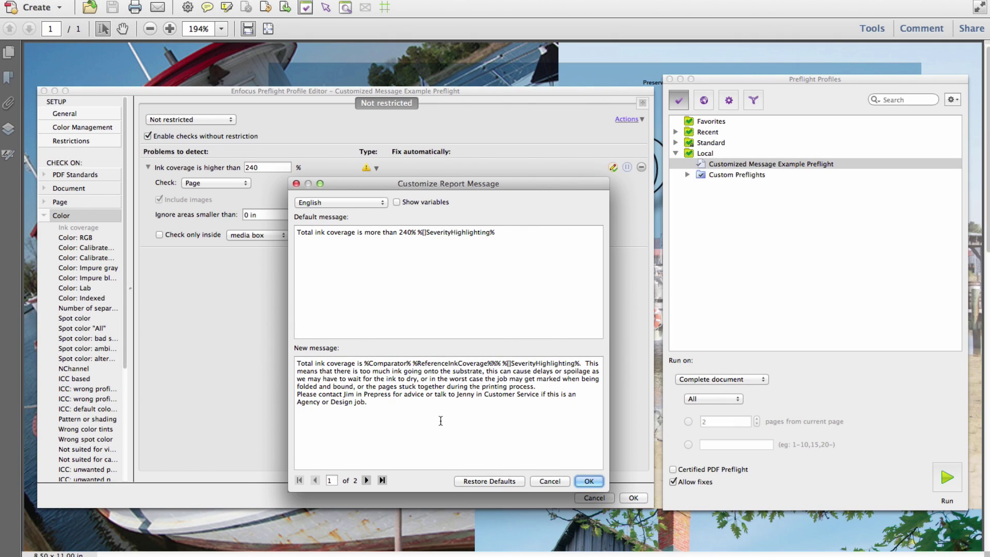
left_click_drag(401, 406, 268, 360)
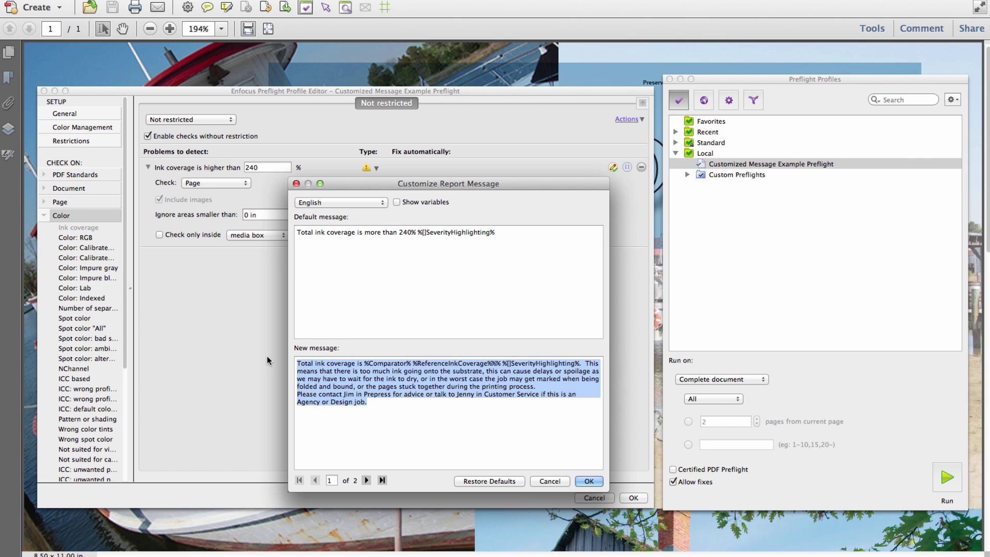
key("super+v")
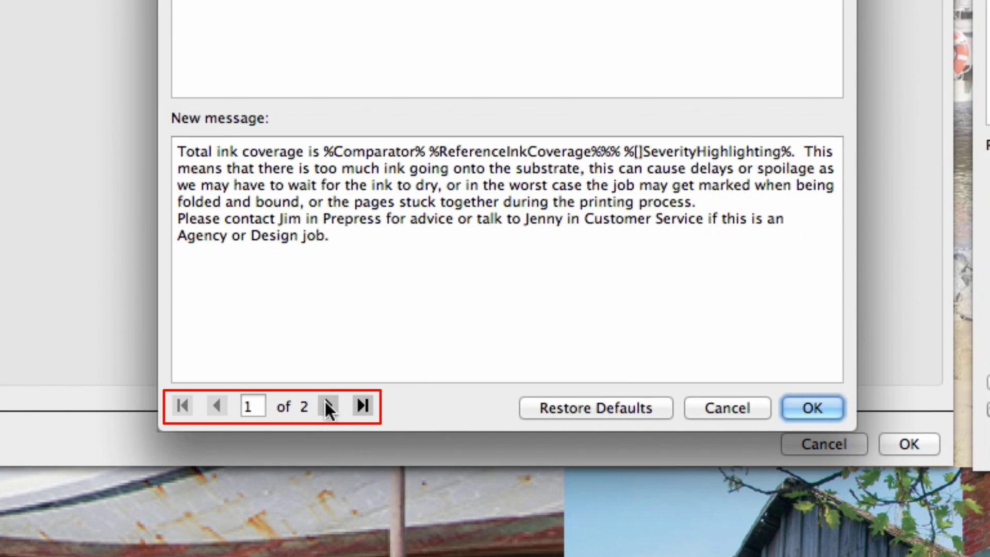
left_click(328, 406)
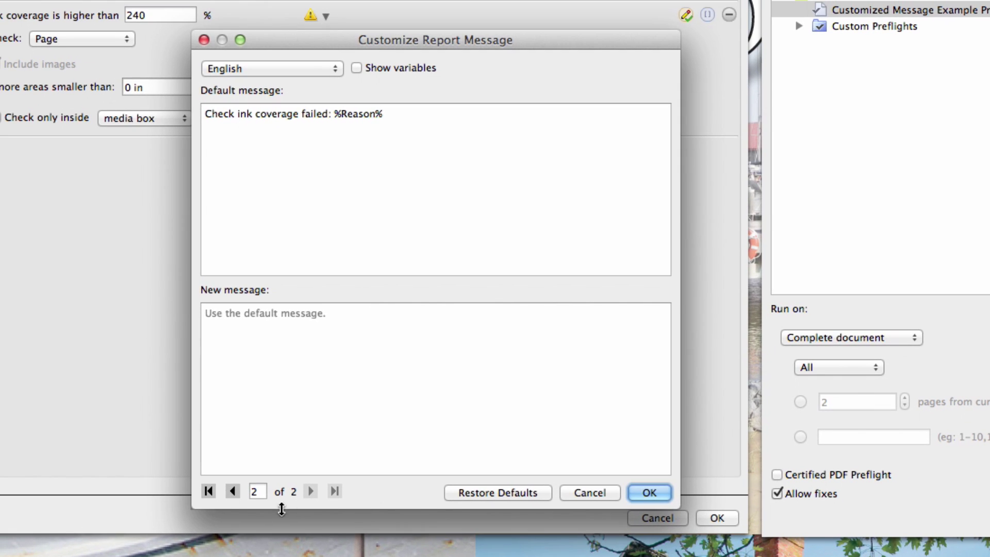
left_click(232, 492)
- Confirm the custom messages and toggle Allow fixes off and back on in General settings
left_click(702, 499)
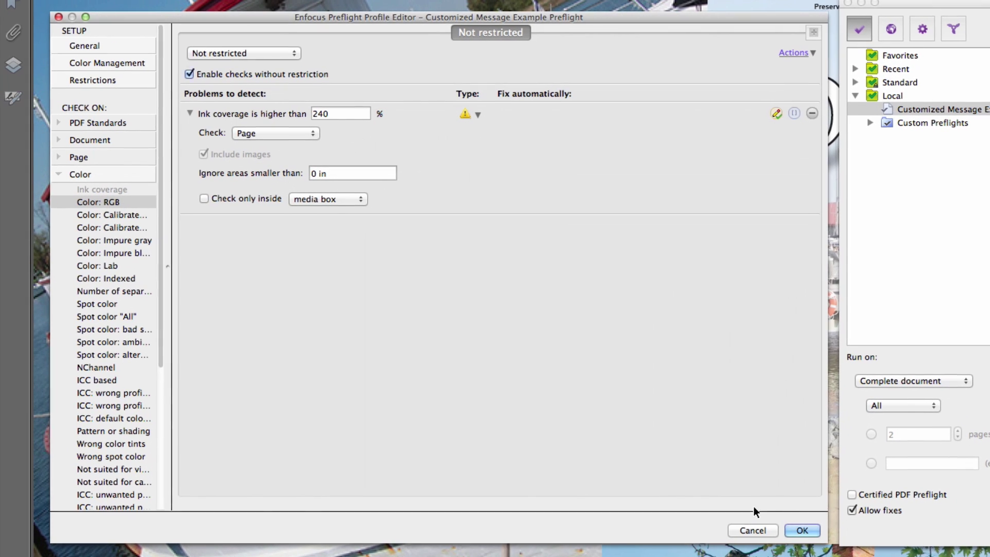
left_click(98, 42)
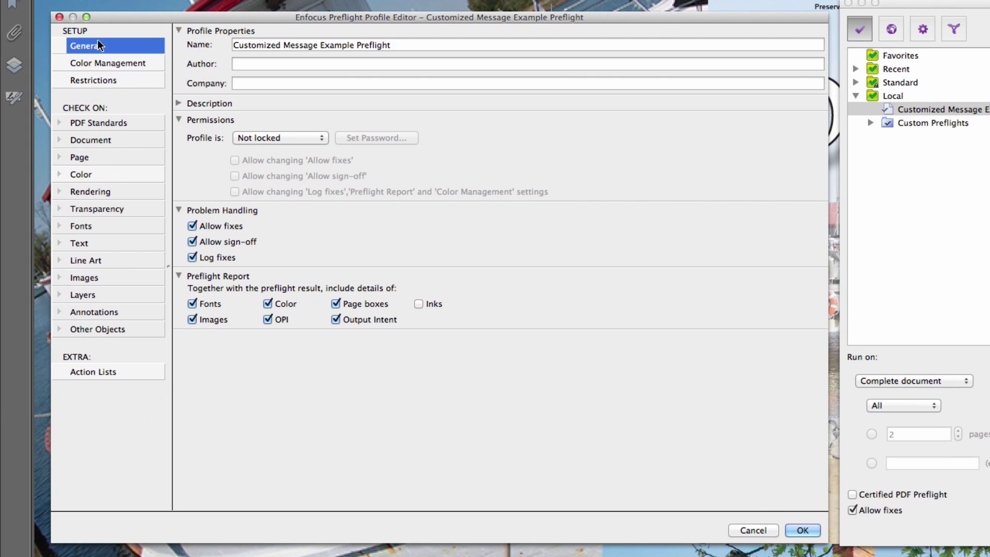
left_click(241, 227)
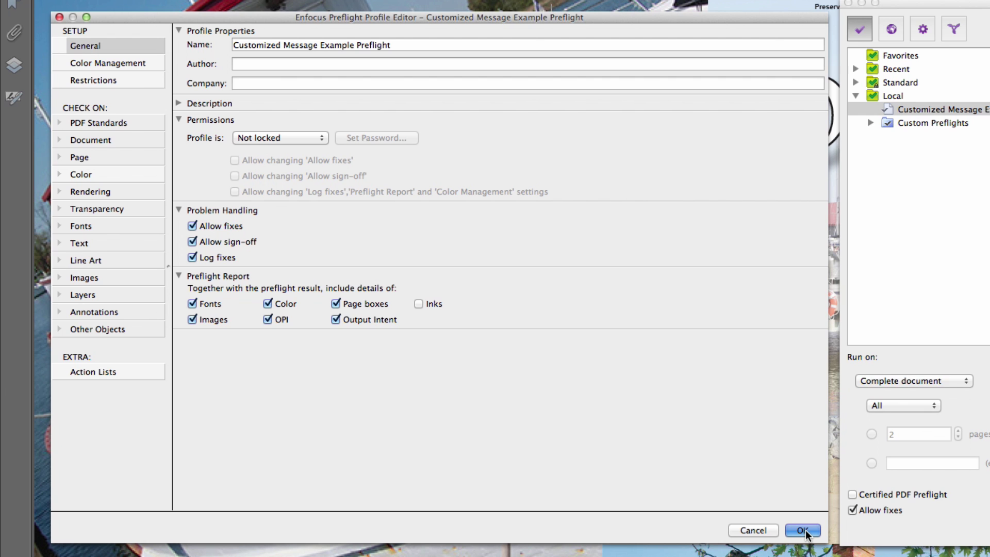
- Close the profile editor and run the Customized Message Example Preflight on the document
left_click(806, 529)
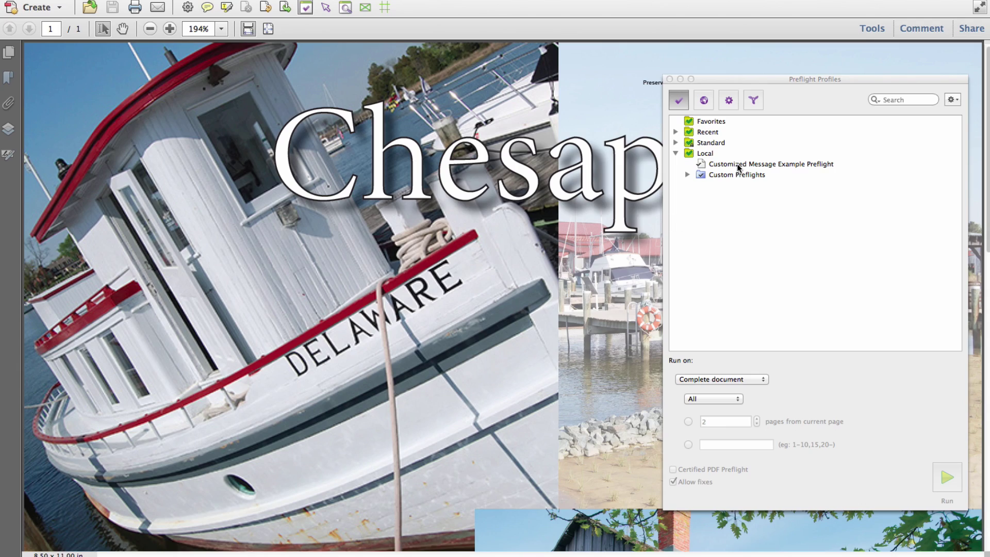
left_click(738, 163)
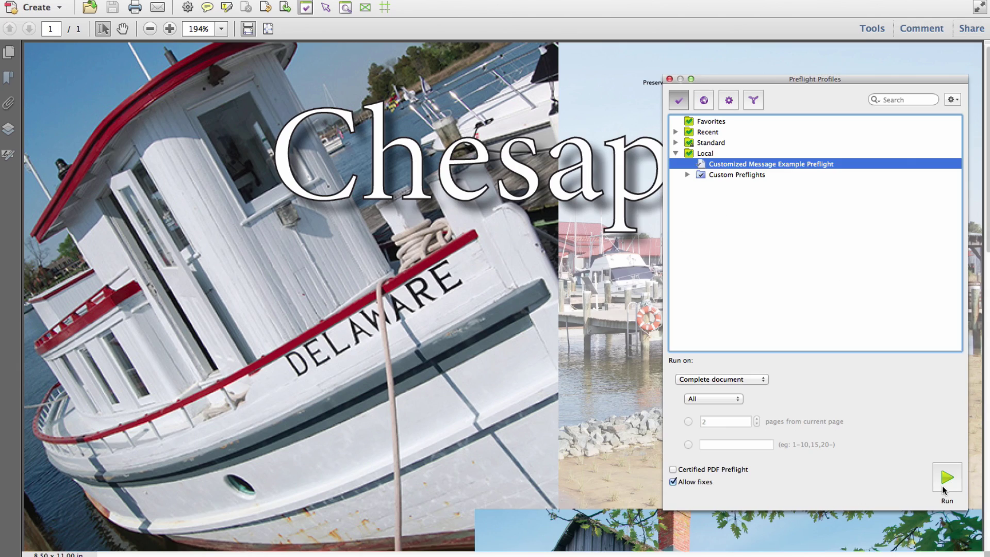
left_click(946, 477)
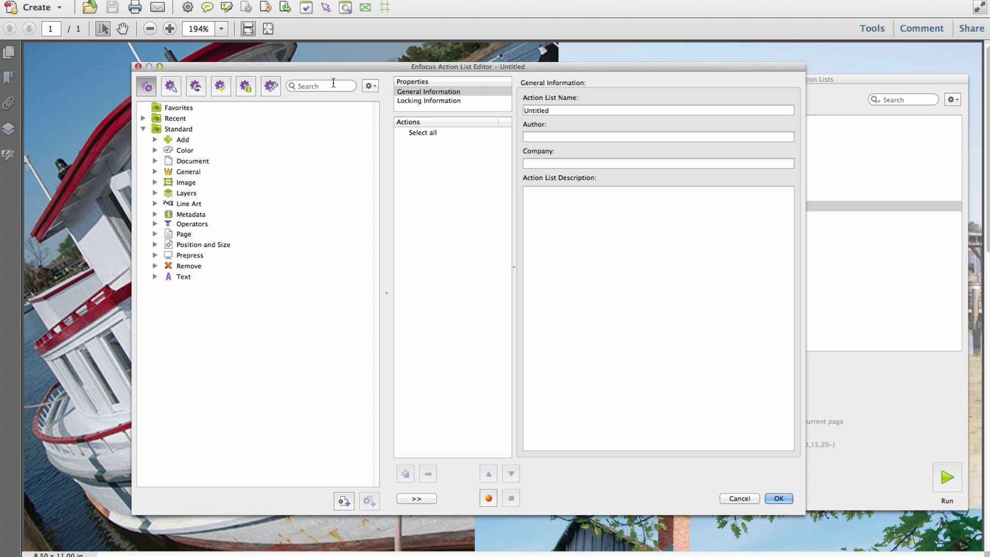
type("transpa")
- Run an action list with a transparent objects check carrying a pasted custom report message
double_click(223, 115)
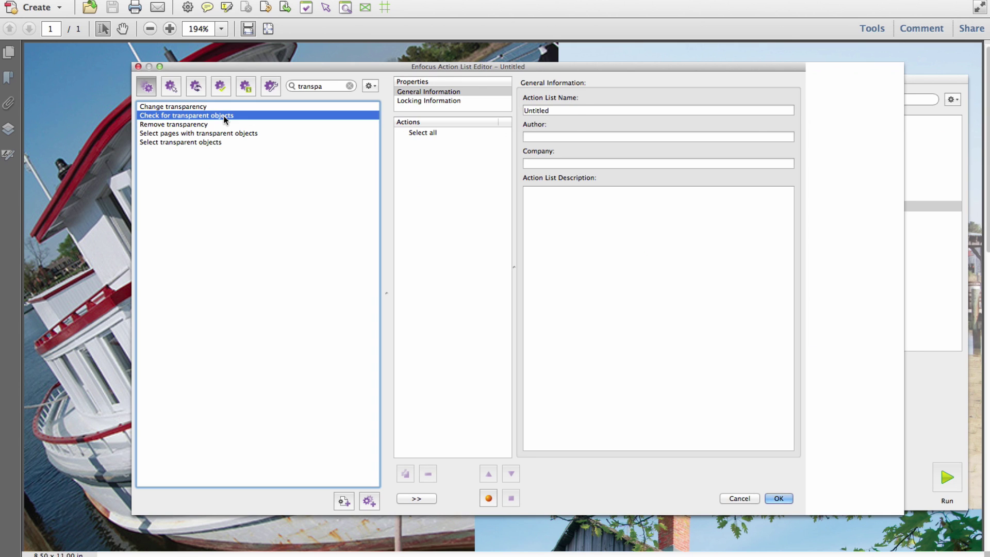
left_click(878, 99)
left_click(878, 123)
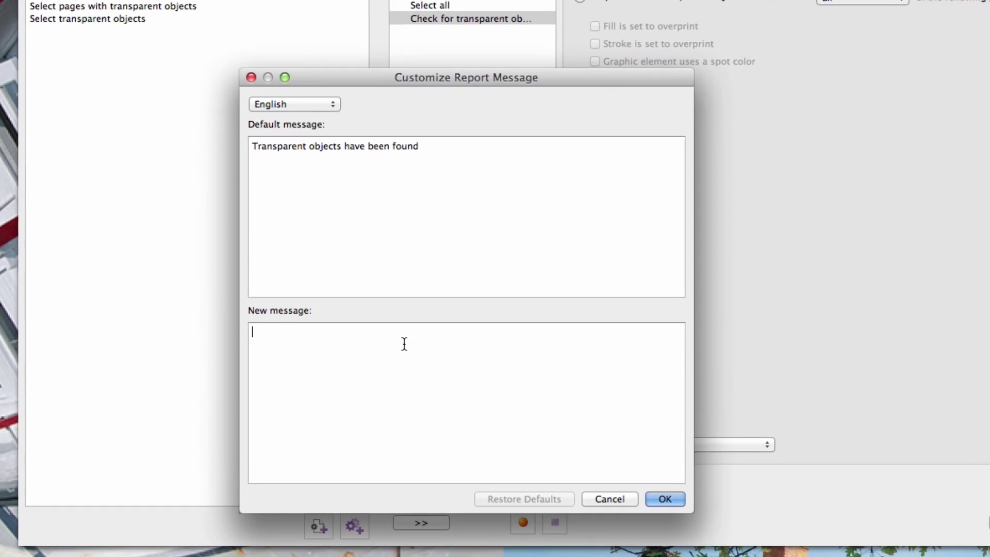
type("Transparent objects have been found - Recreate this file using a PDF 1.3 Adobe PDF Preset or process in PitStop Server using ABC Printing Input Folder to flatten this file prior to the RIP.  Non-flattened files have historically output incorrectly using the older RIP in Prepress.")
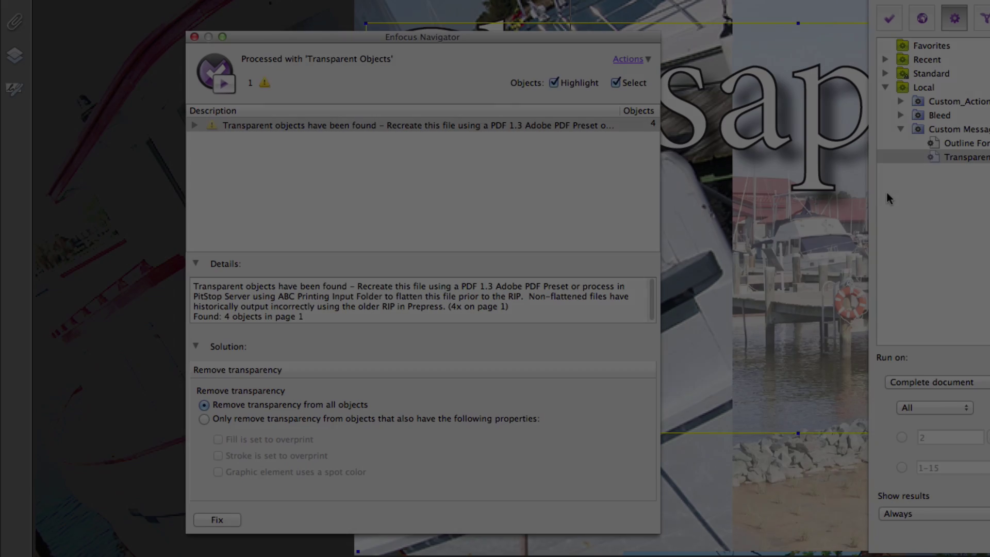
key("Return")
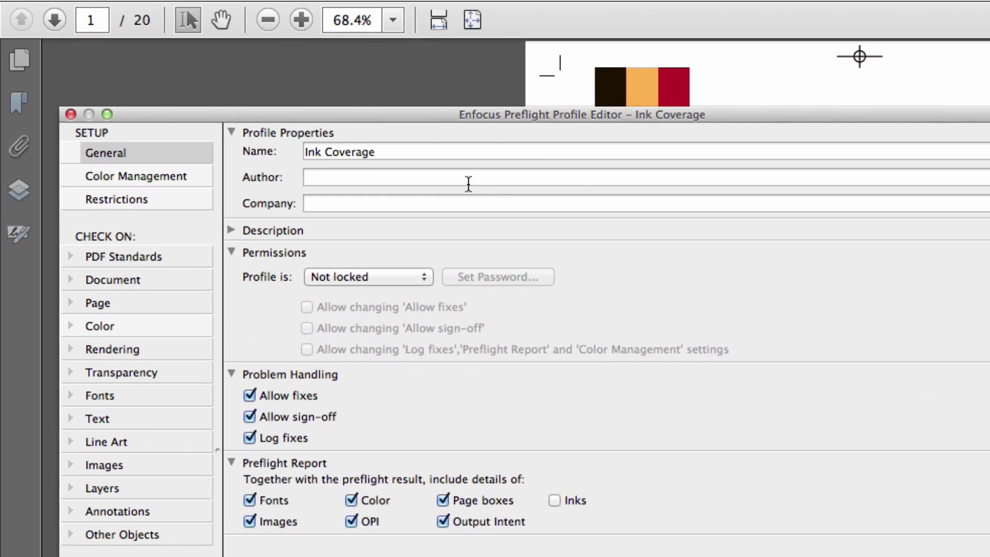
- Browse Ink Coverage restrictions: even pages, odd pages, all except first and second, all except first
left_click(89, 153)
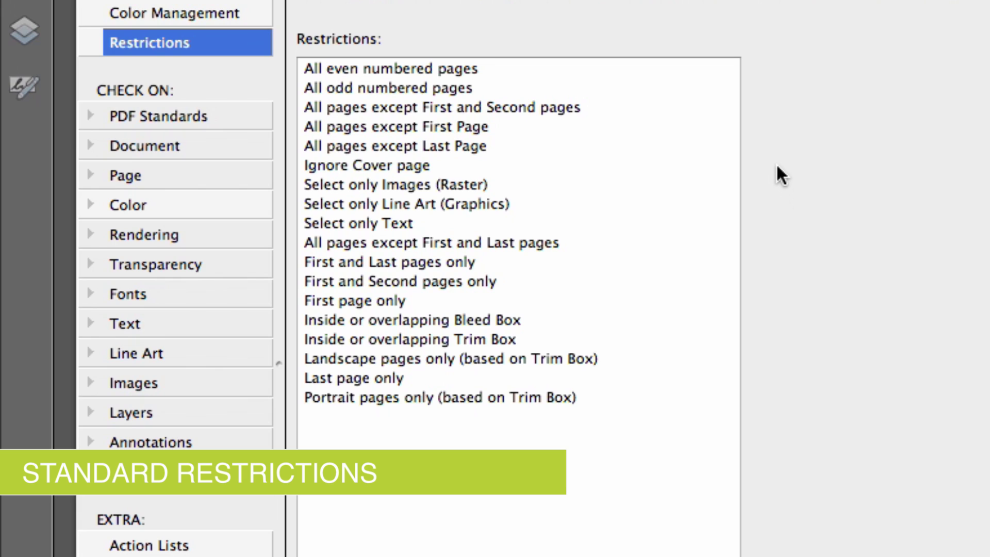
left_click(514, 68)
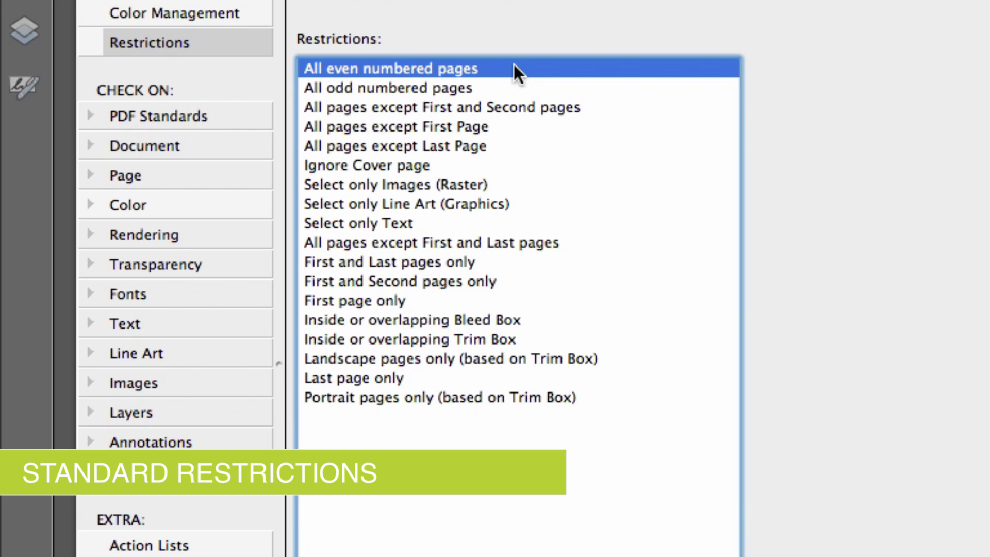
left_click(521, 90)
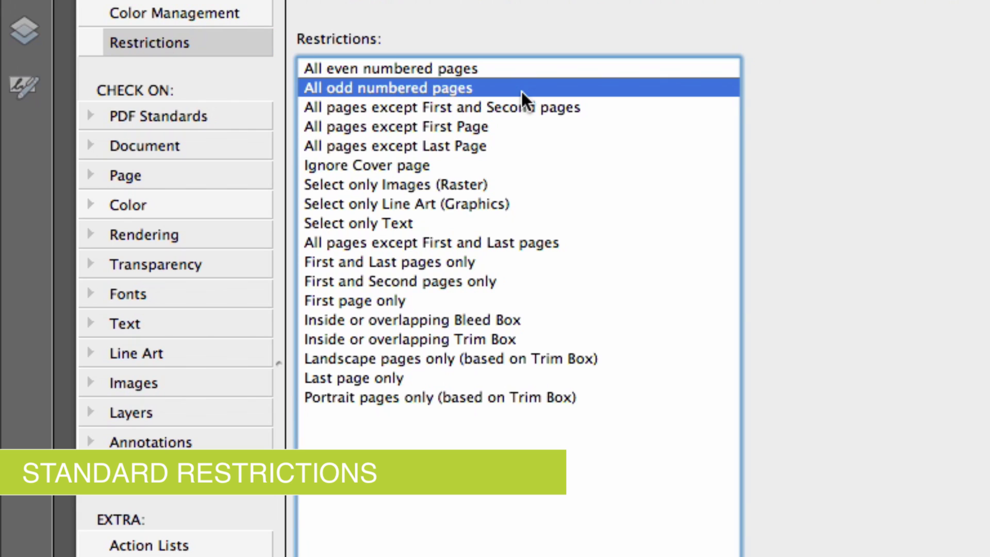
left_click(604, 102)
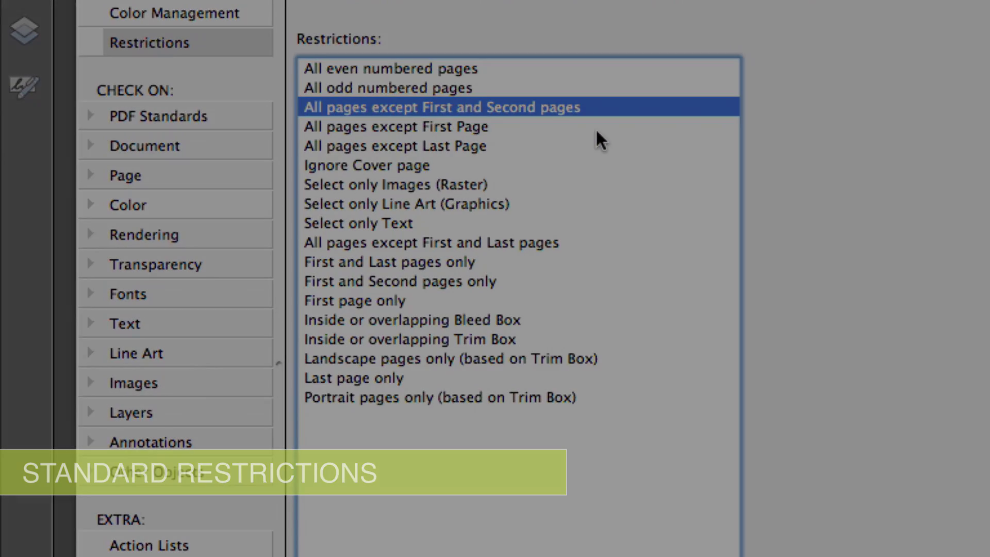
left_click(596, 125)
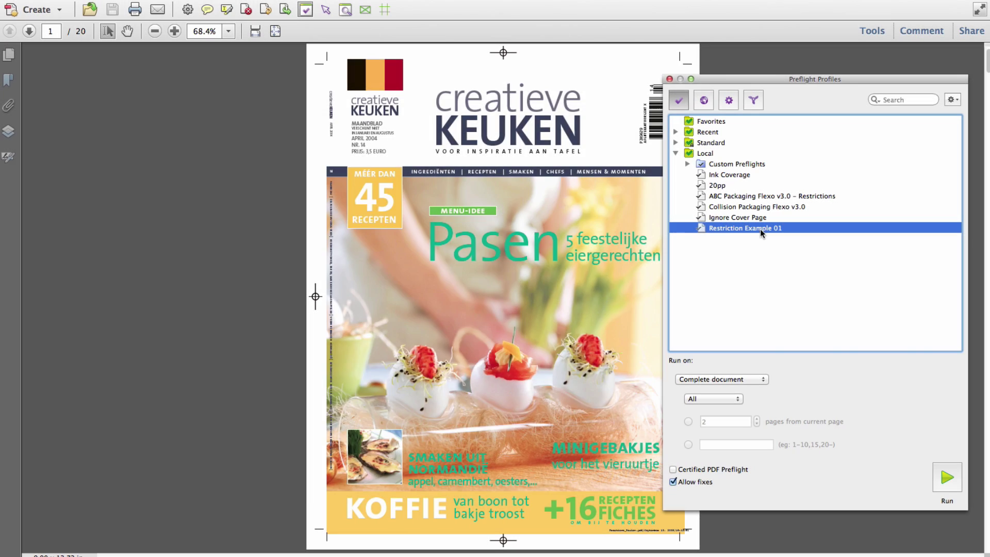
- Restrict Restriction Example 01's Color checks to first and second pages, with separations 'equal to'
double_click(760, 230)
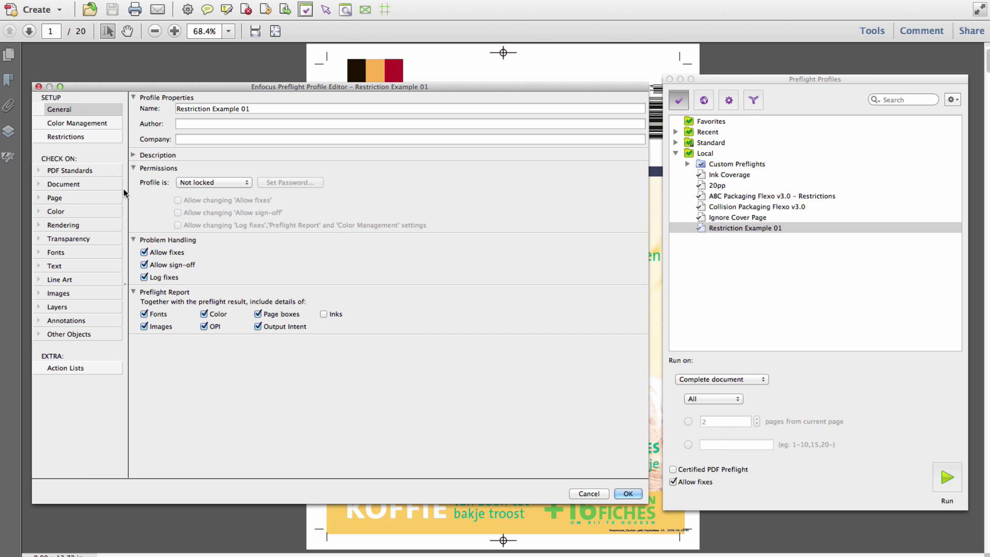
left_click(65, 209)
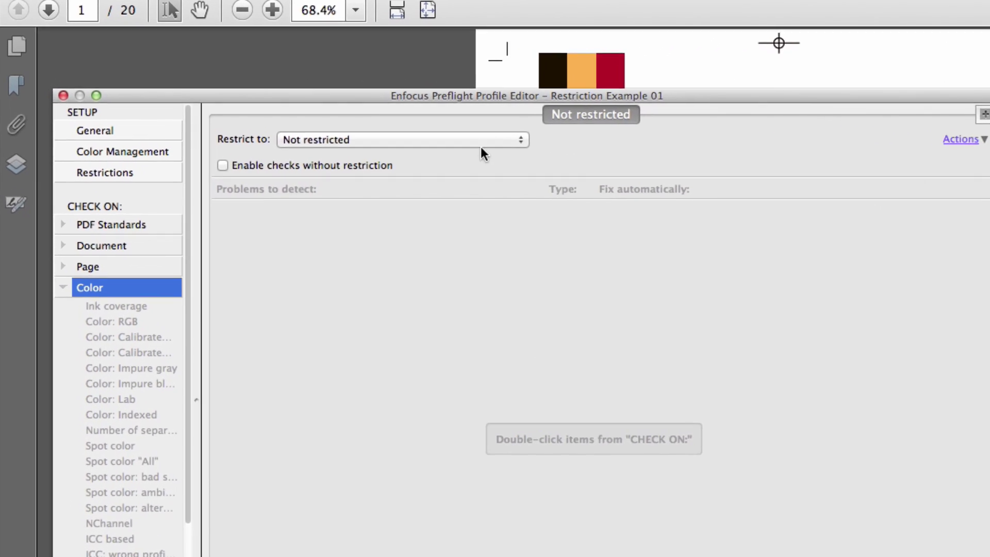
left_click(310, 115)
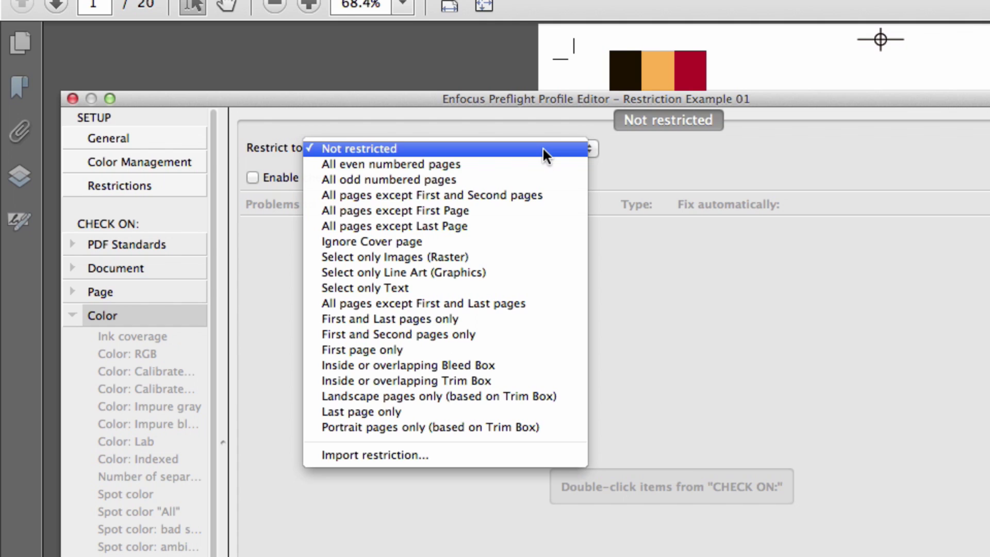
left_click(498, 336)
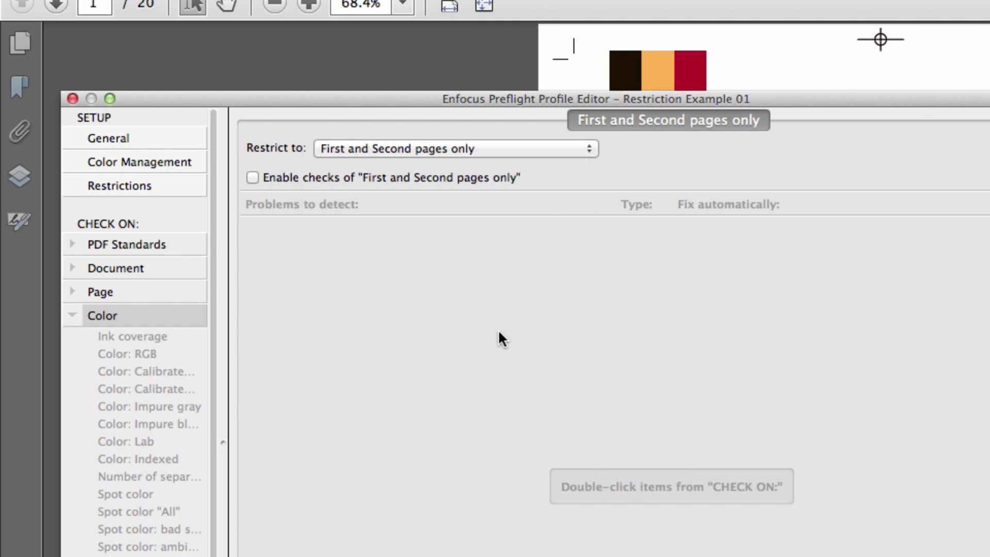
left_click(334, 177)
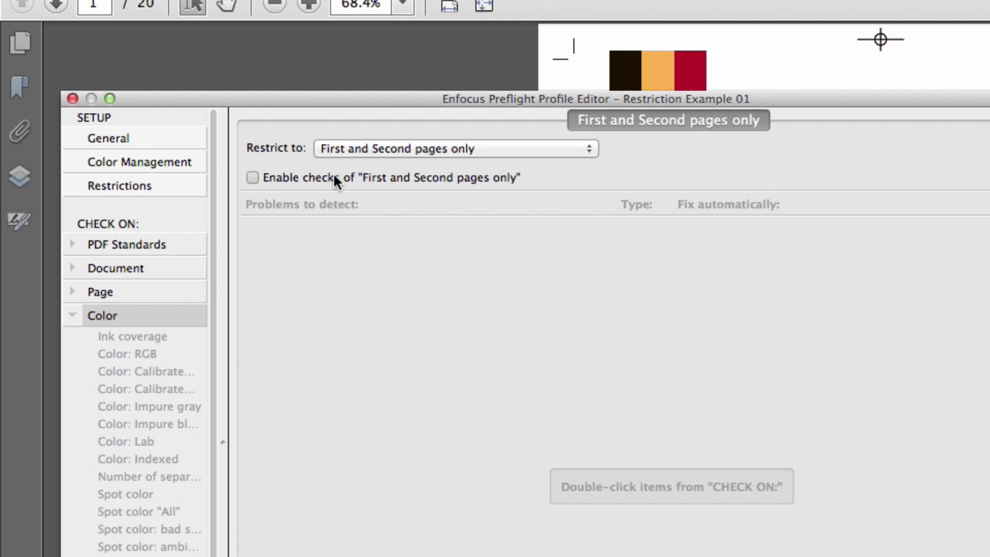
double_click(166, 473)
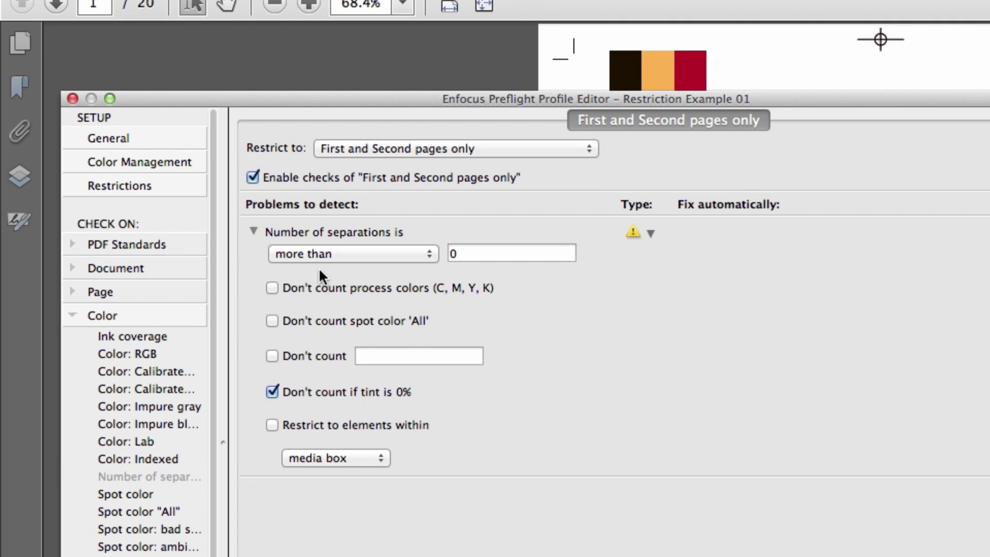
left_click(337, 257)
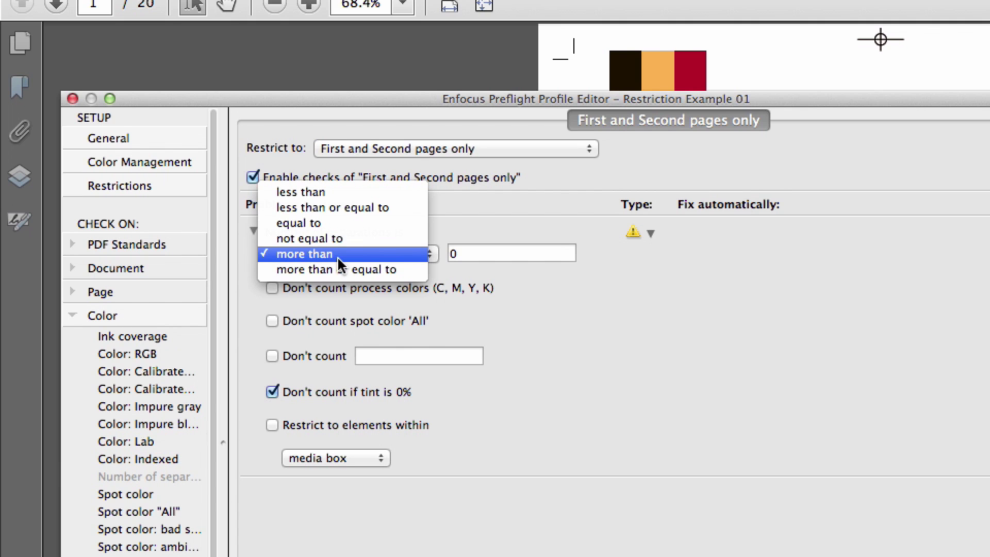
left_click(358, 223)
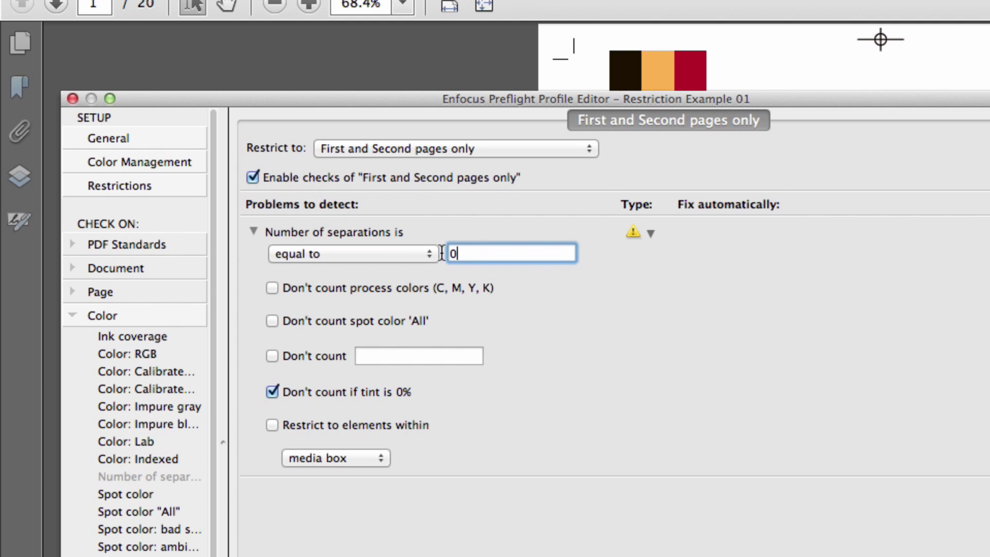
type("4")
- Confirm the count of 4 and add a restriction tab for all pages except first and second
key("Tab")
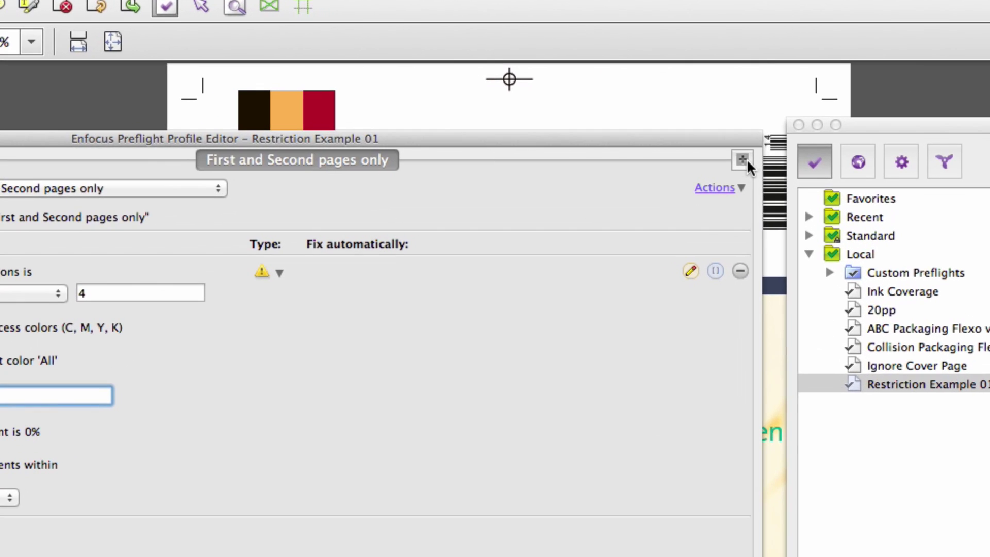
left_click(741, 160)
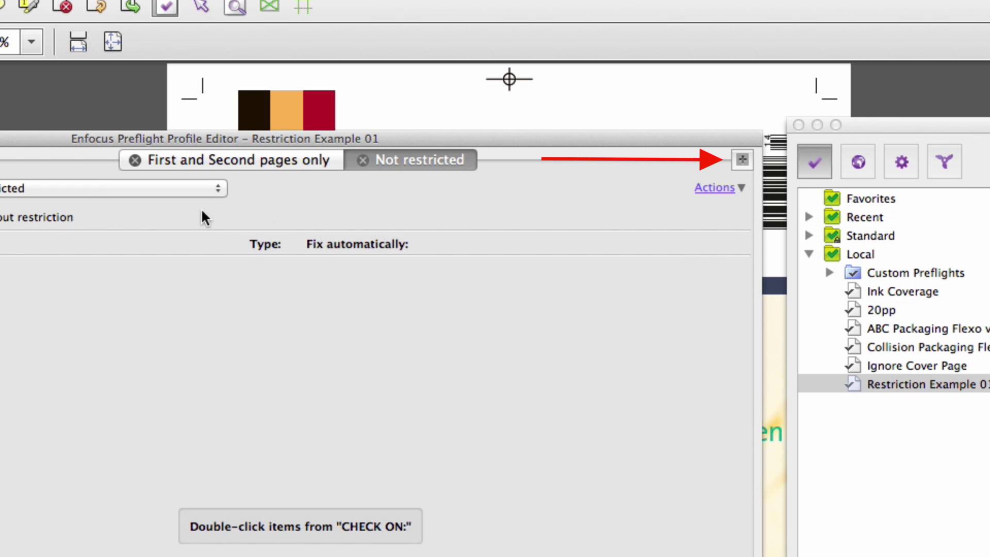
left_click(426, 188)
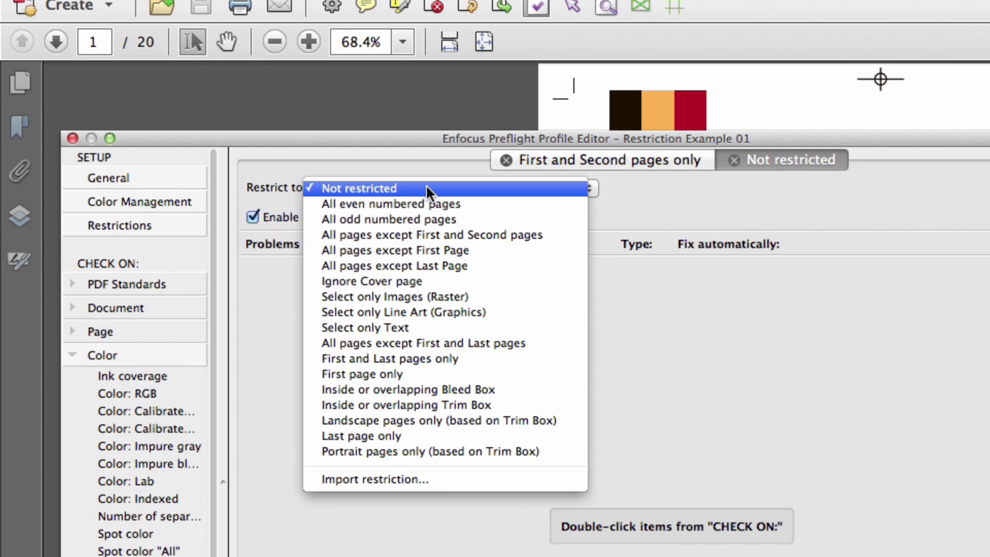
left_click(448, 232)
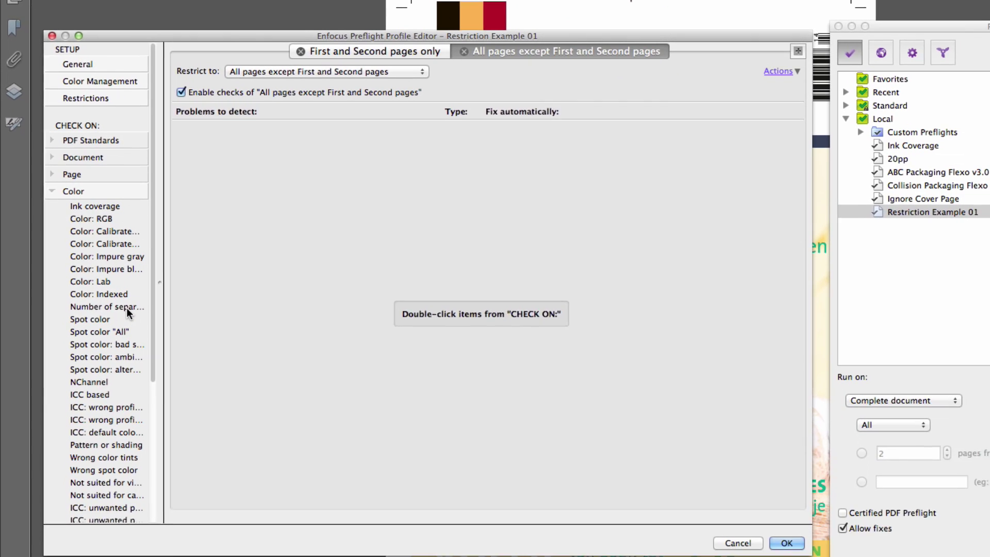
- Add a Number of separations 'equal to' 1 check to that tab and save the profile
left_click(124, 297)
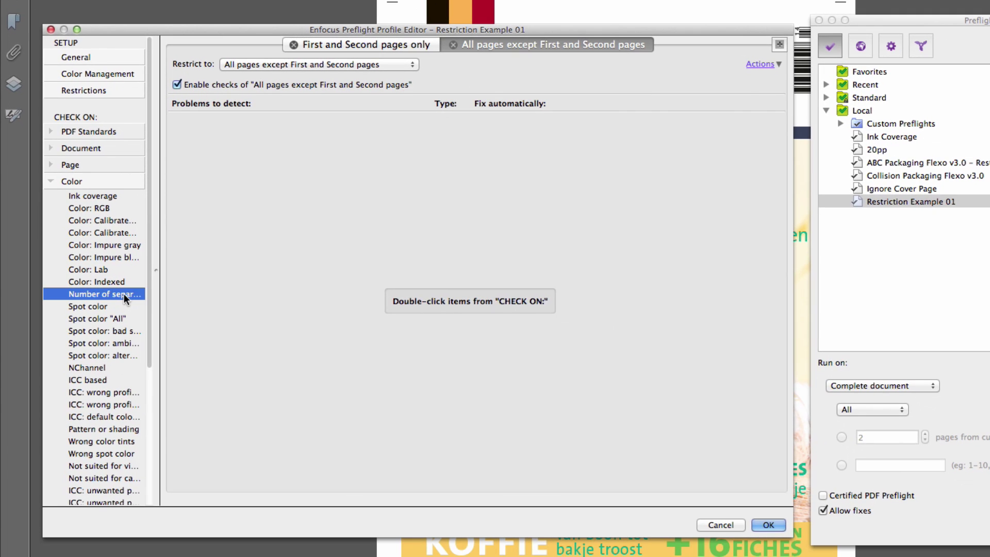
double_click(124, 293)
left_click(284, 138)
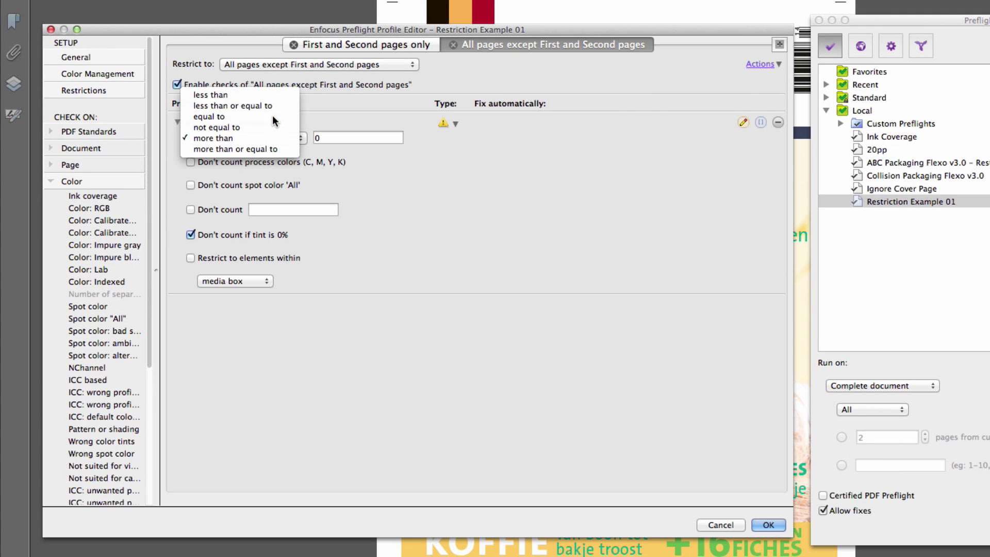
left_click(273, 115)
key("Tab")
type("1")
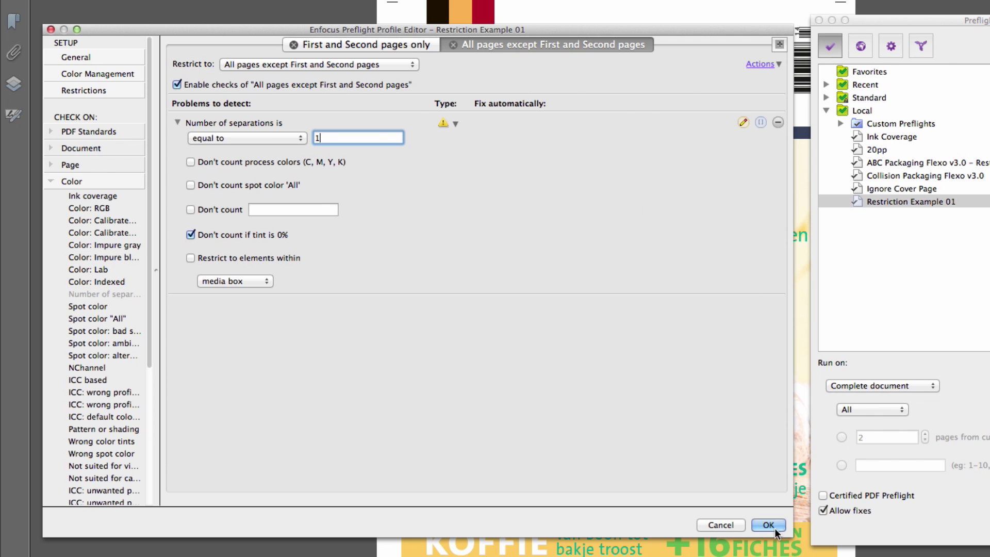
left_click(774, 527)
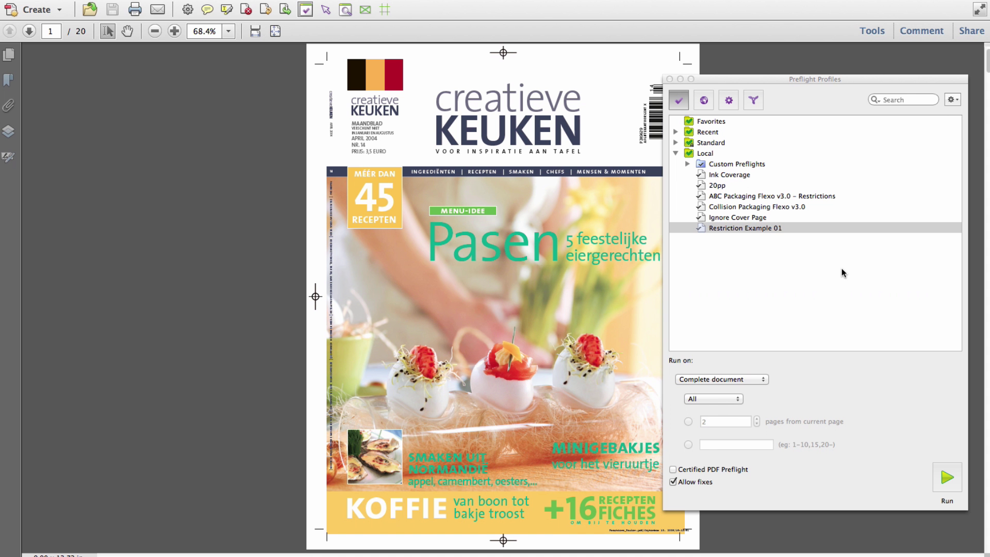
- Add a Select only Text tab to all Restriction Example 01 categories, then view Page and Color
double_click(751, 231)
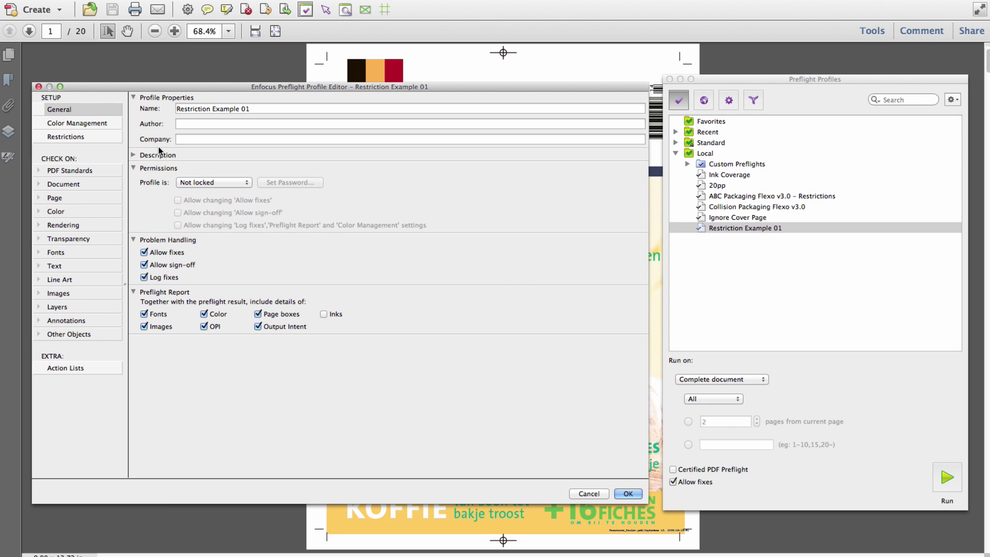
left_click(74, 137)
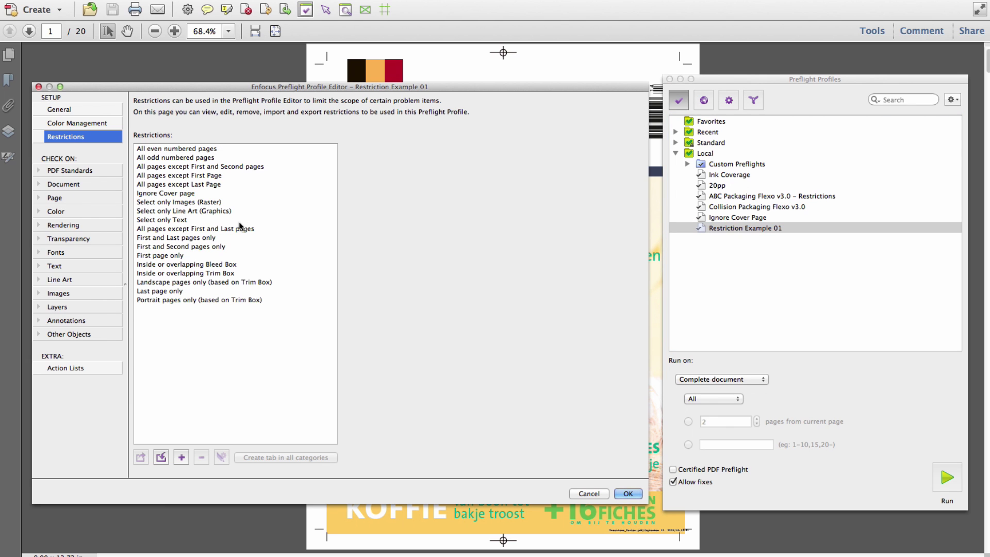
left_click(209, 219)
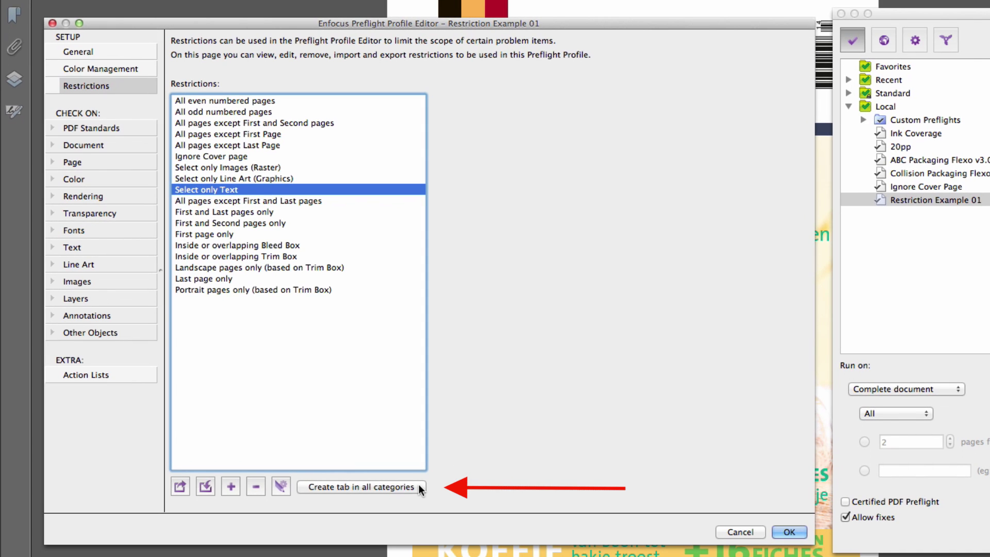
left_click(419, 485)
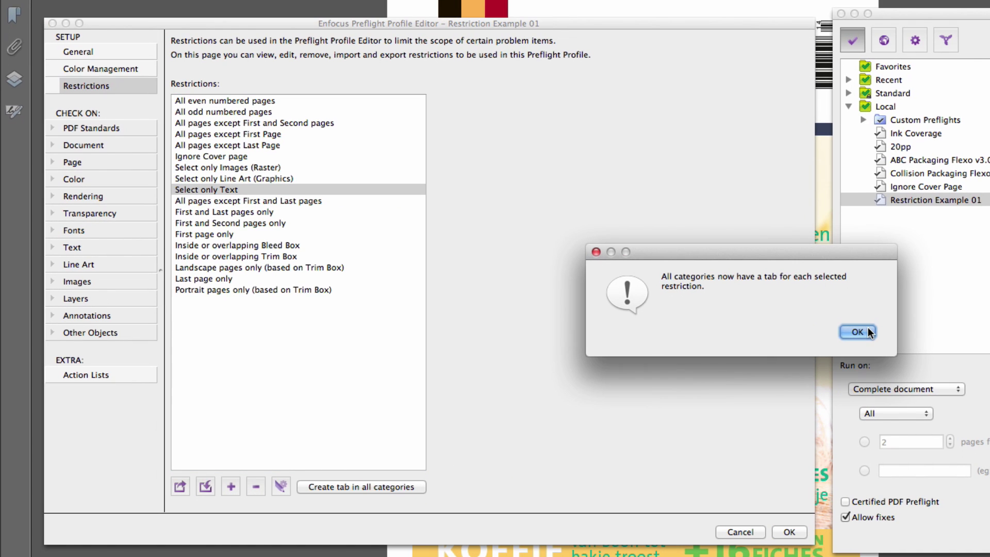
left_click(866, 332)
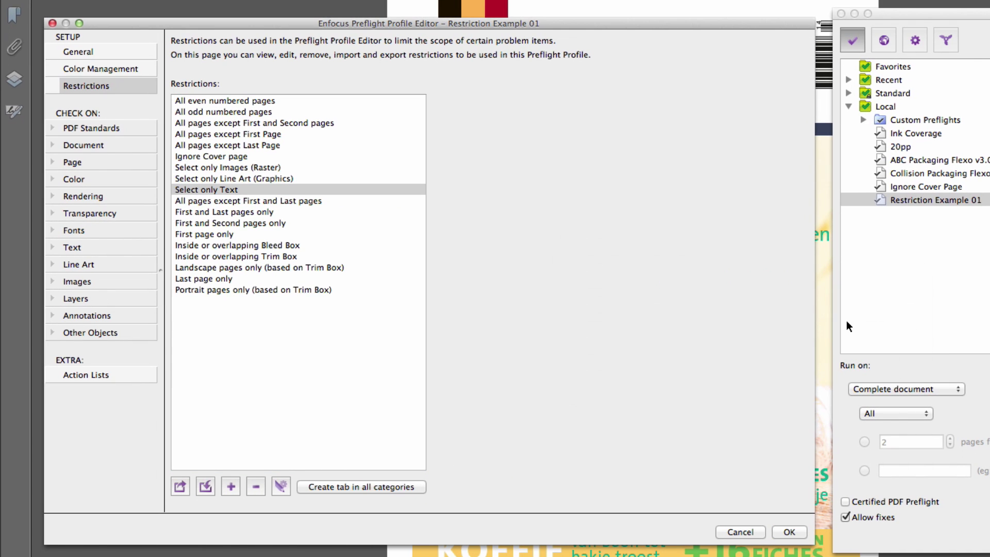
left_click(79, 164)
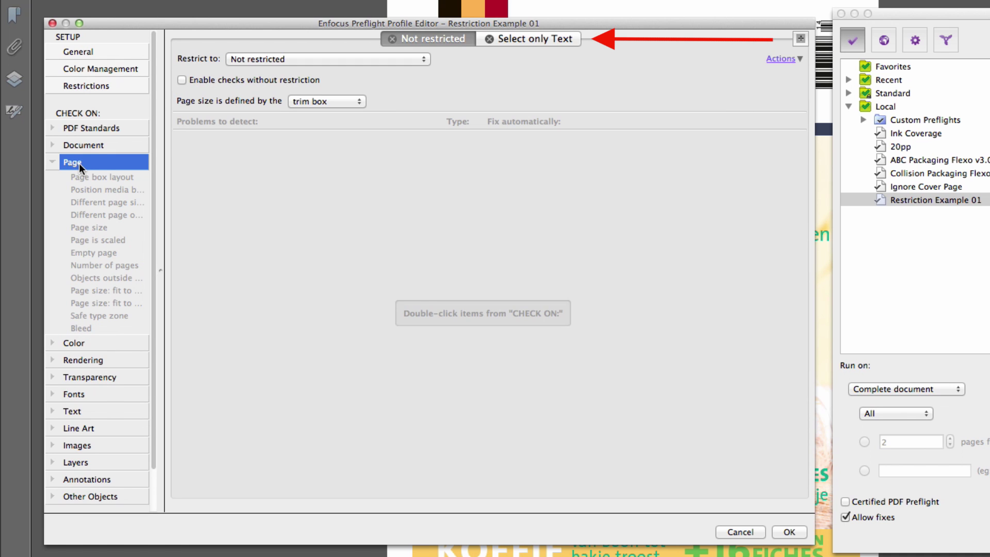
left_click(68, 341)
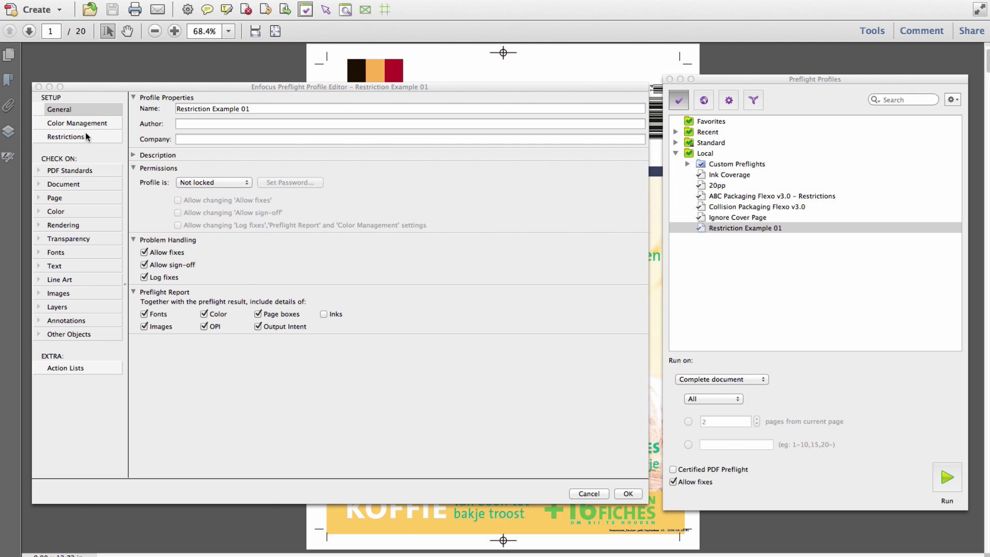
- Add a restriction using the Layers 'Select layers by name' action and begin entering the name
left_click(84, 136)
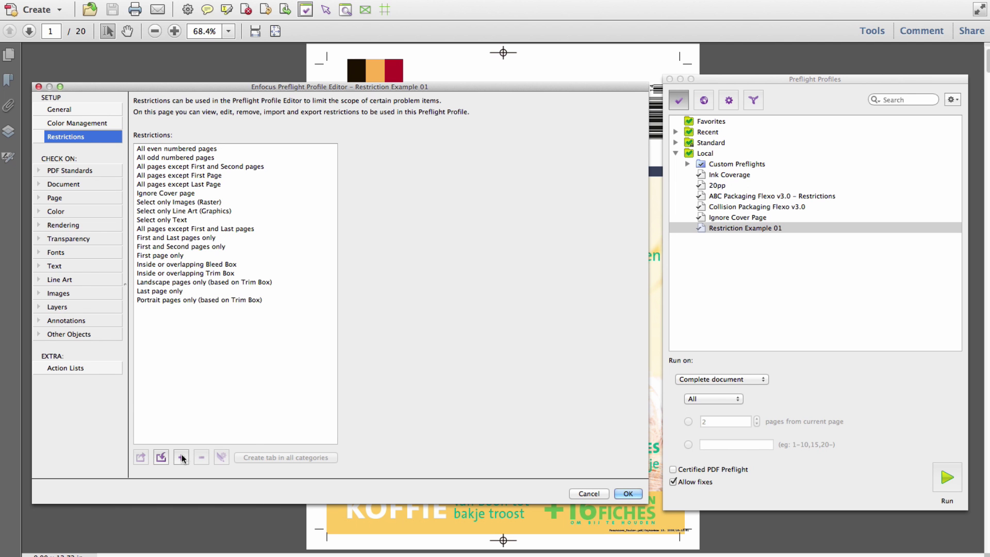
left_click(181, 456)
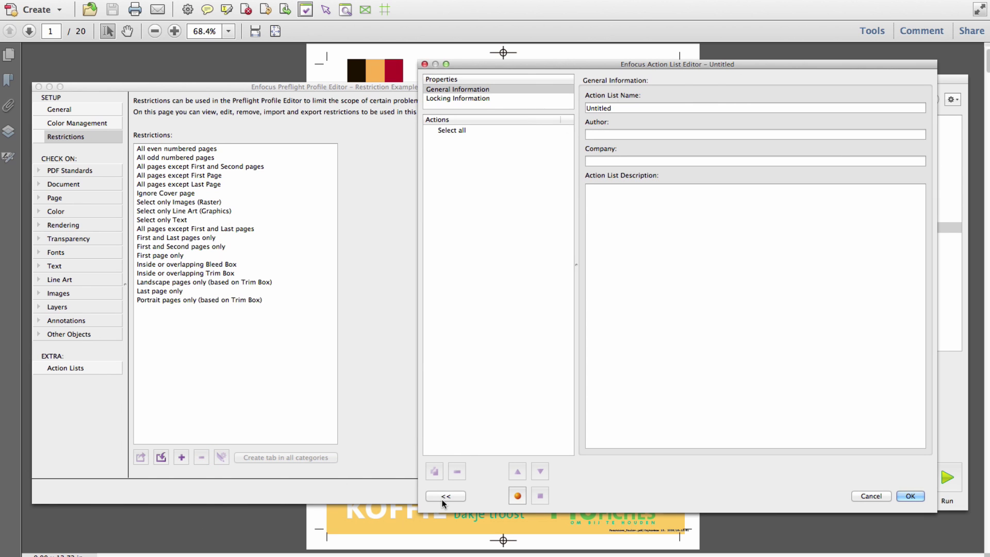
left_click(444, 496)
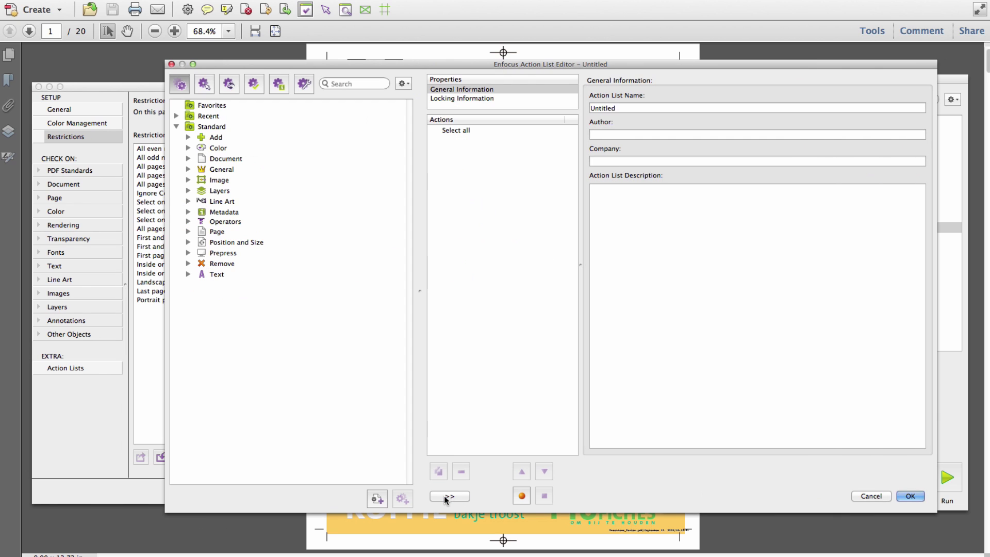
left_click(204, 83)
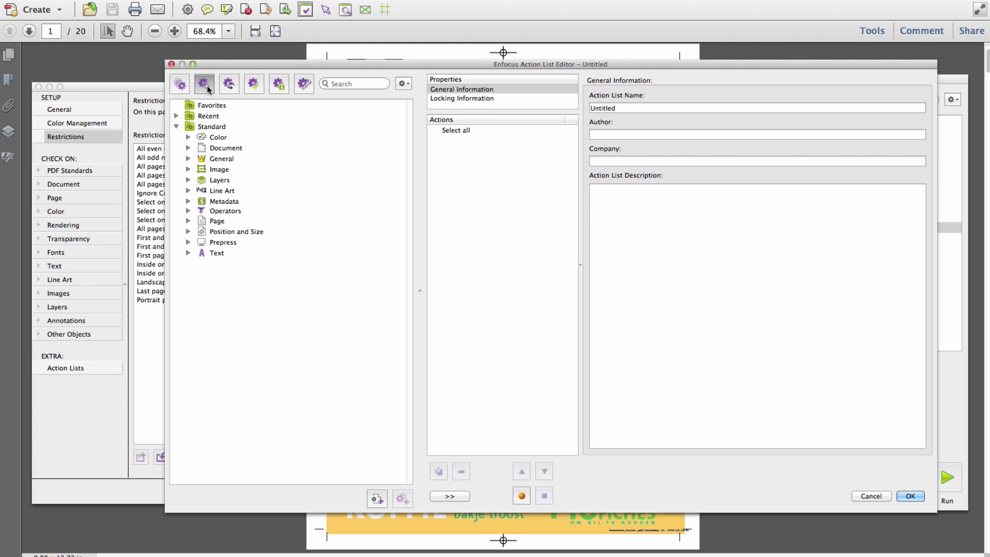
left_click(189, 179)
double_click(253, 202)
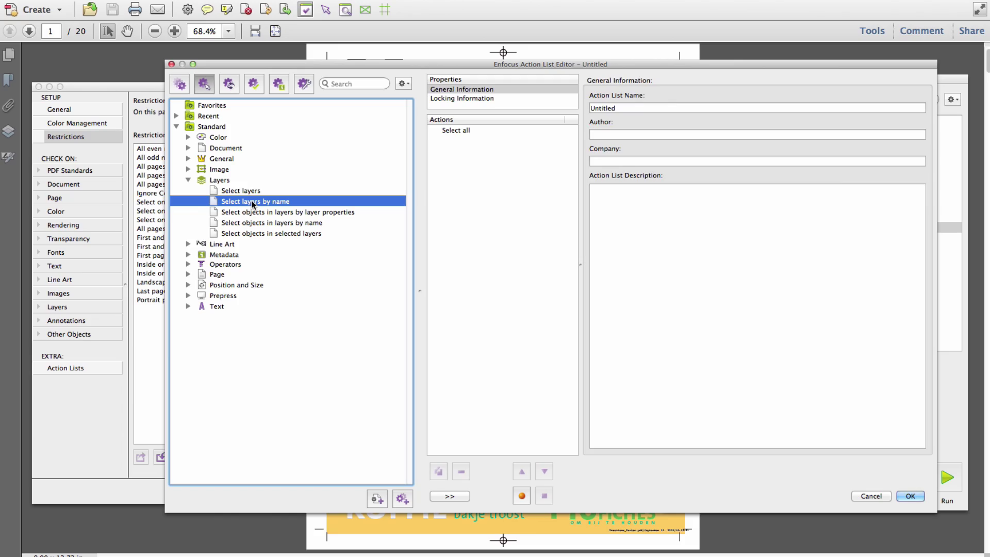
left_click(704, 111)
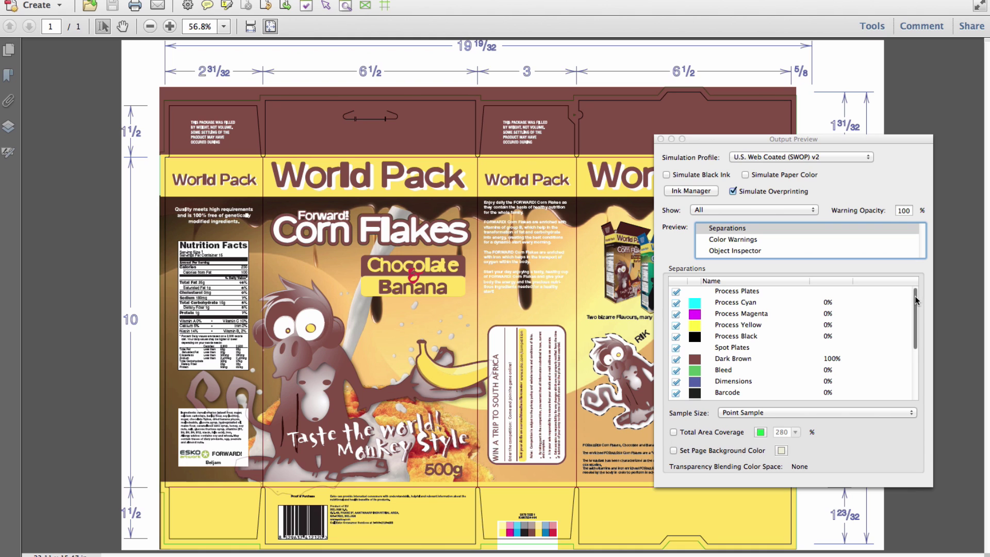
left_click_drag(915, 300, 907, 325)
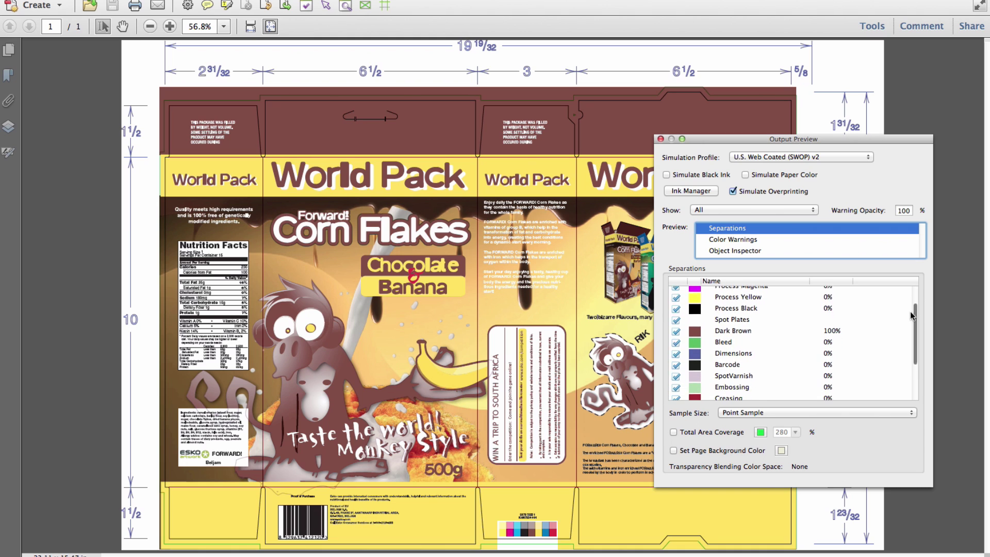
- Review the Embossing, Creasing and Cutting separations in Output Preview, then close it
left_click_drag(907, 325, 901, 346)
left_click(755, 329)
left_click(756, 339)
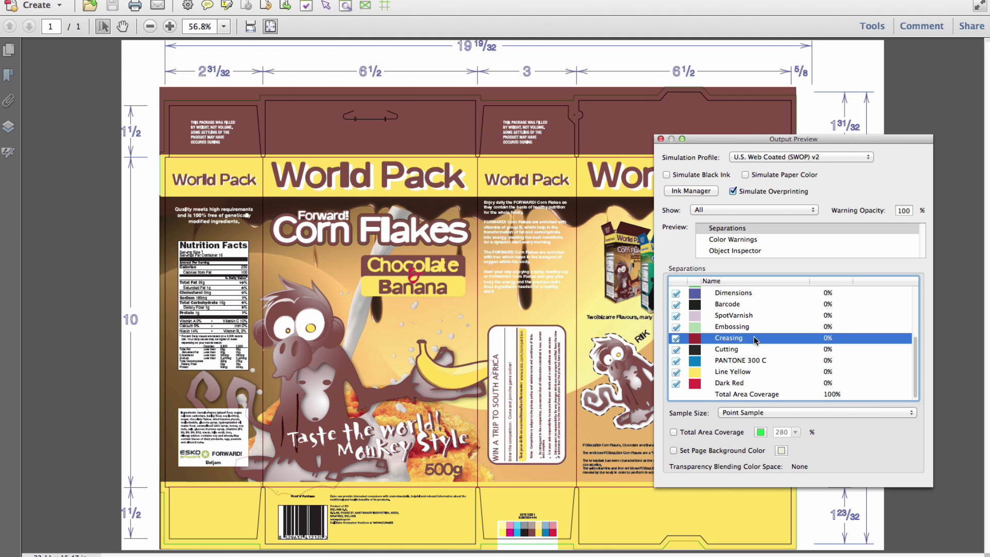
left_click(755, 351)
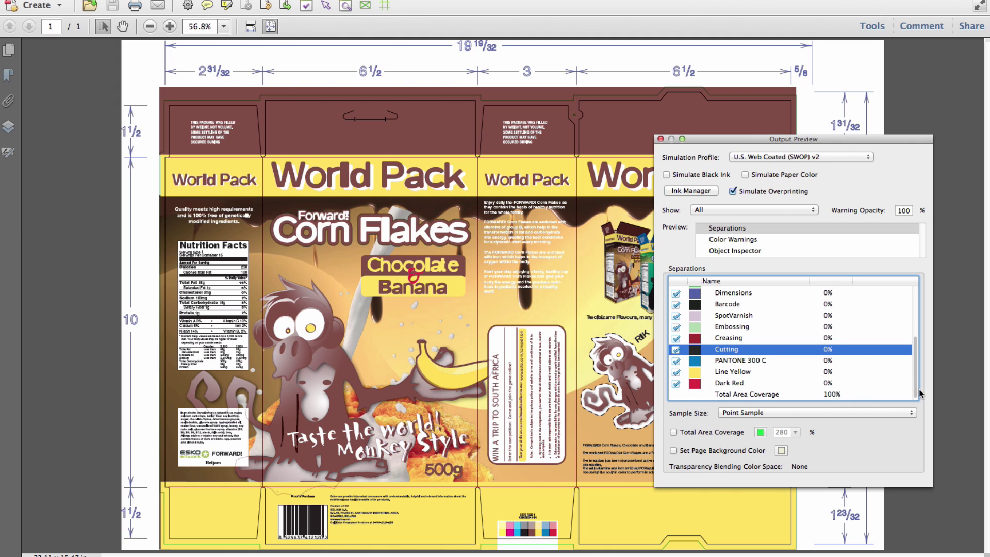
left_click_drag(917, 393, 916, 380)
scroll(916, 379, "up", 1)
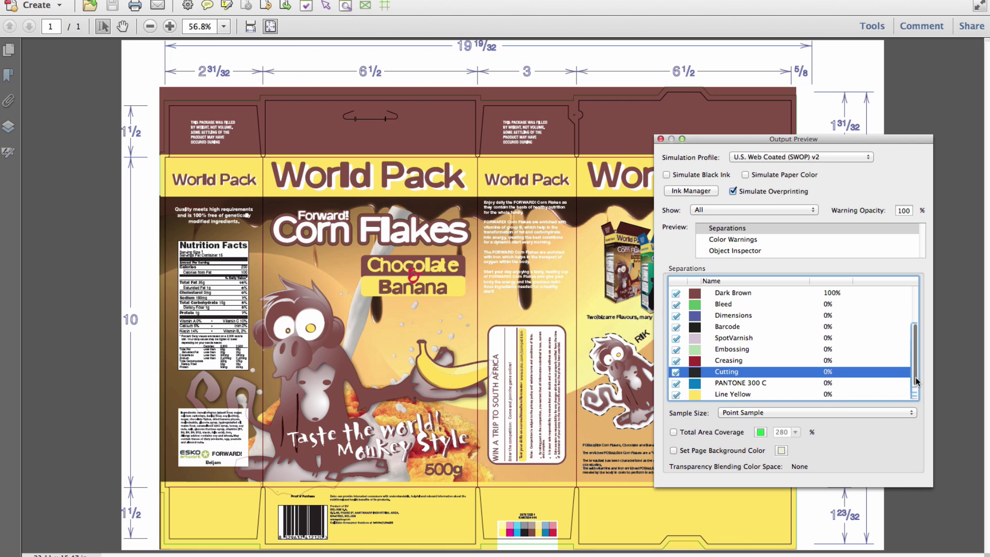
left_click(660, 139)
- Inspect the Bleed and Dimensions actions in ABC Packaging Flexo v3.0's Ignore Dieline etc restriction
left_click(298, 10)
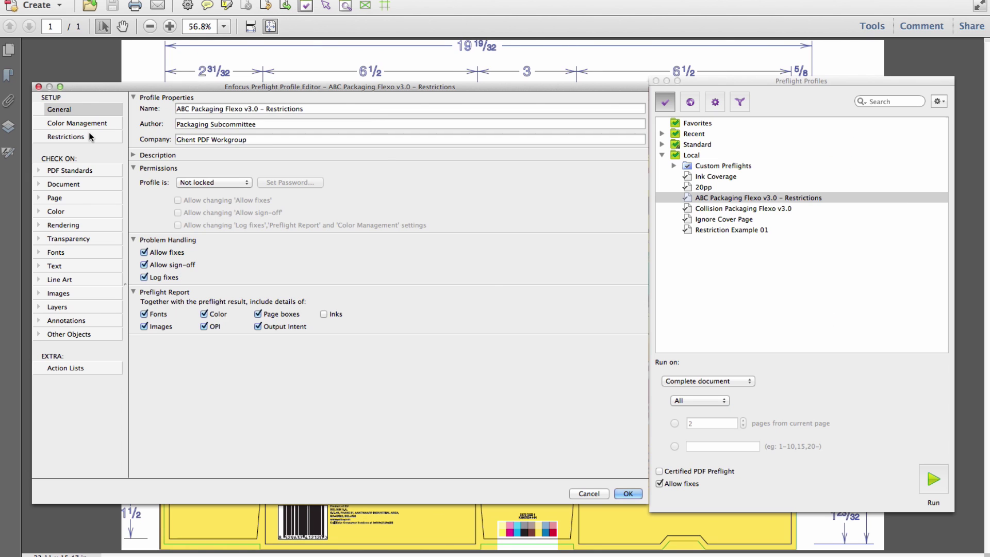
left_click(89, 133)
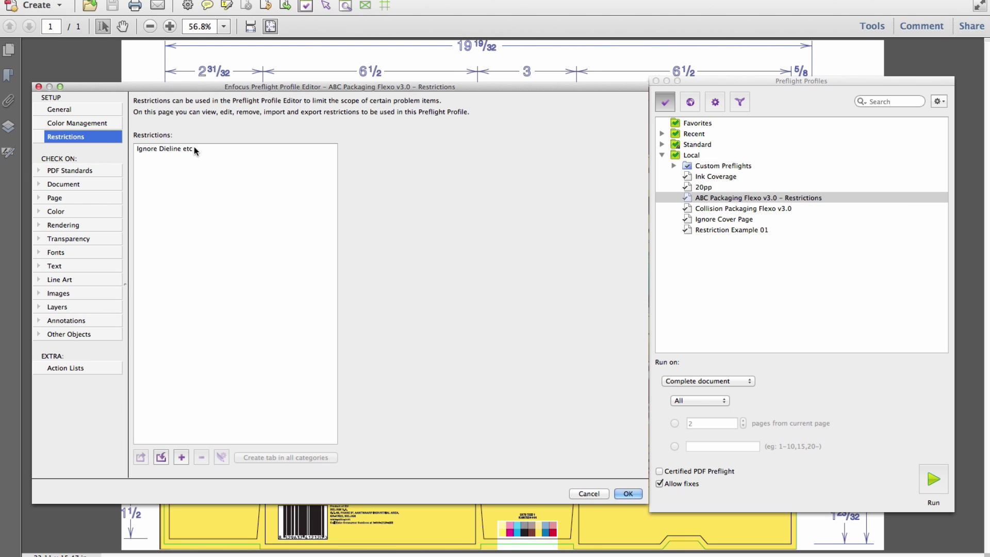
double_click(223, 147)
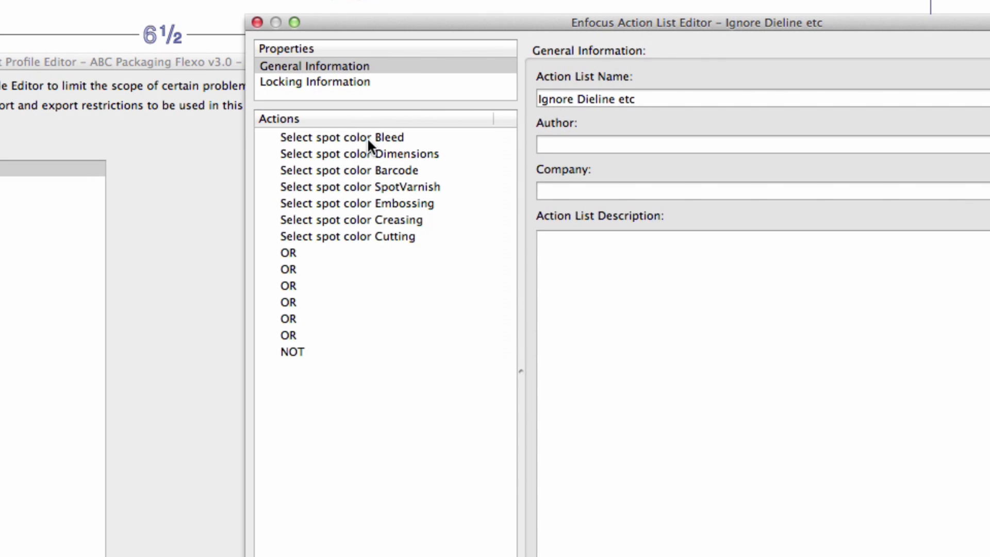
left_click(367, 137)
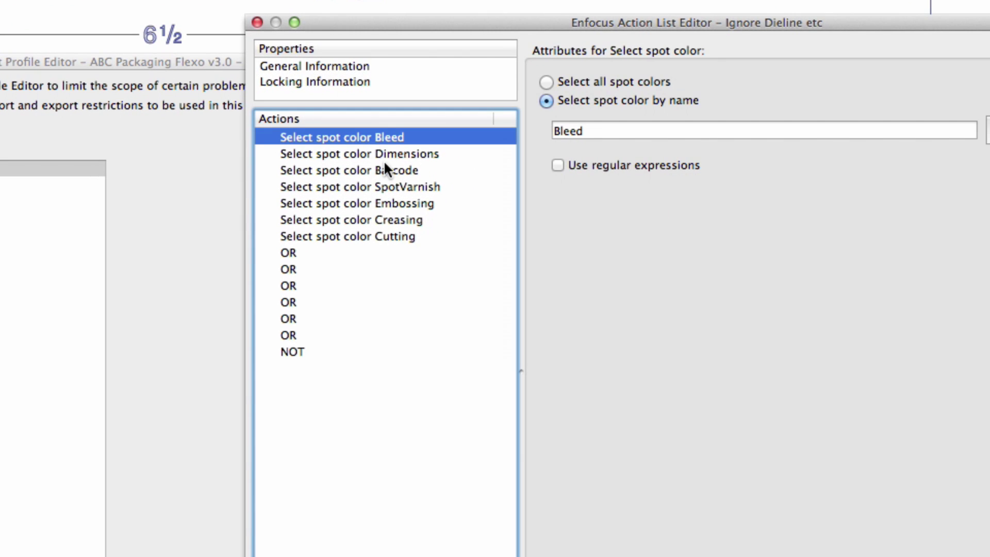
left_click(386, 155)
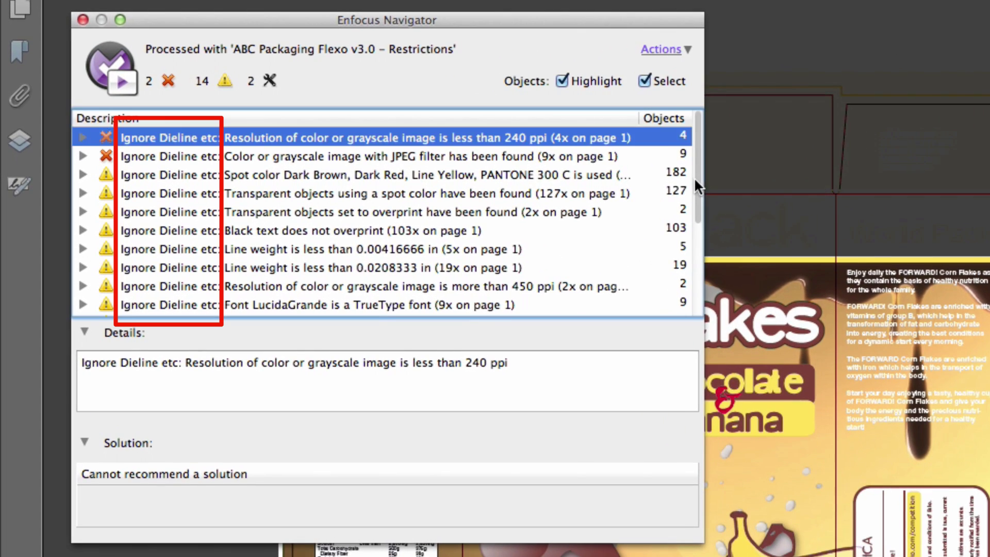
left_click_drag(694, 182, 680, 273)
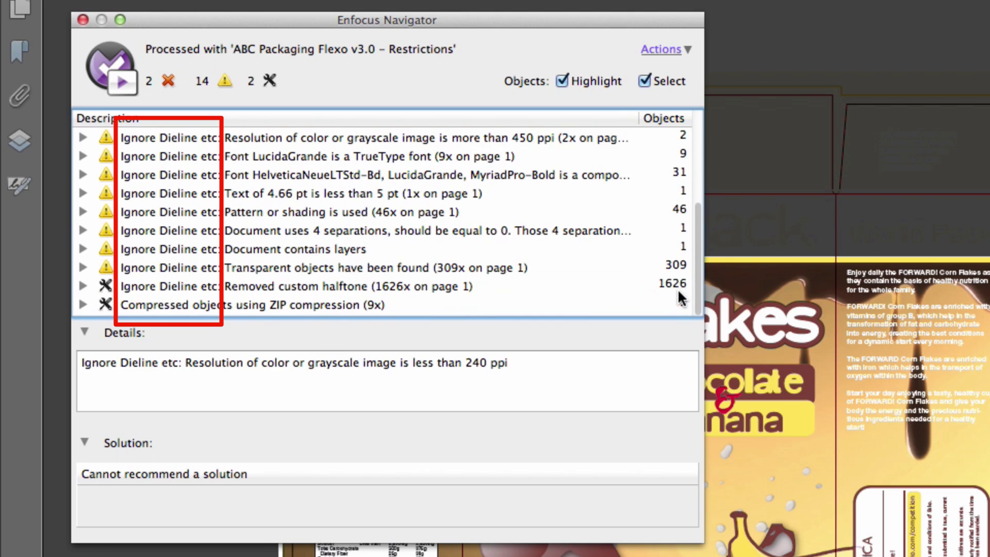
left_click_drag(678, 293, 692, 225)
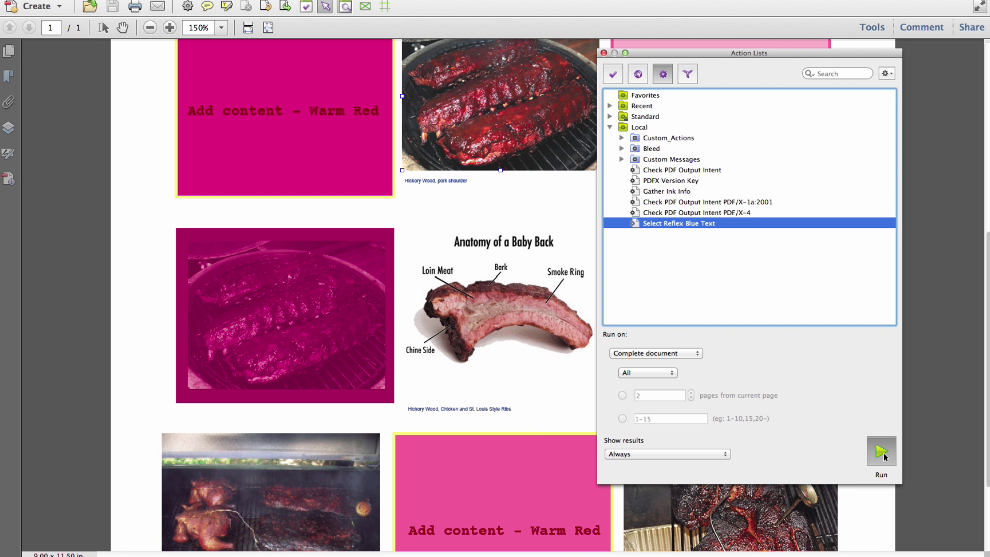
- Run the Select Reflex Blue Text action list, close the results, and confirm the stroke colour
left_click(883, 454)
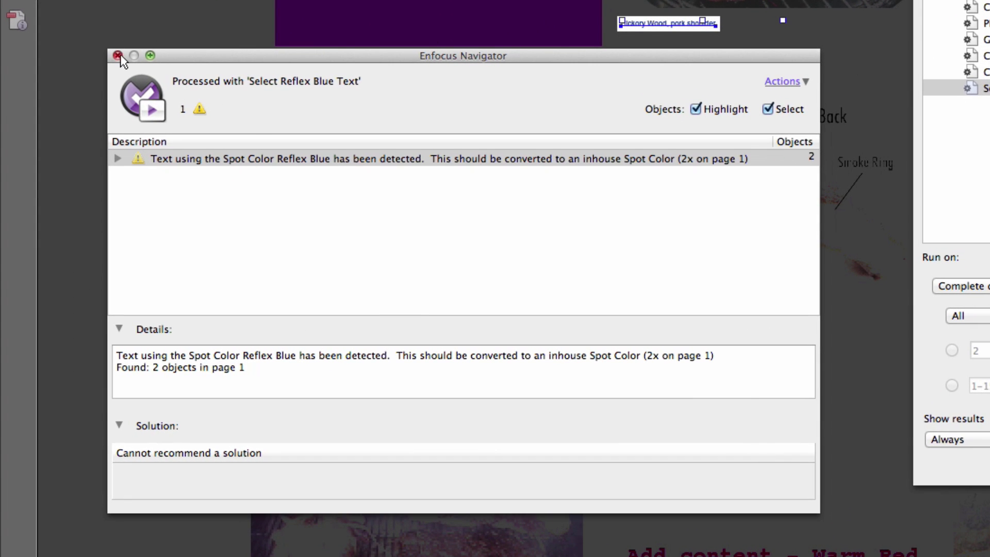
left_click(118, 55)
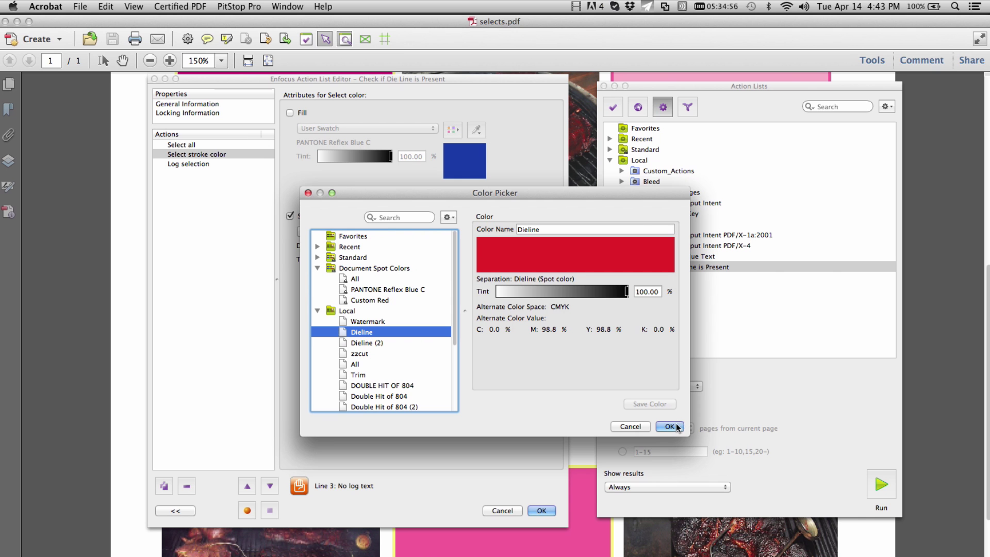
left_click(669, 427)
- Set Log selection to log a message when no objects are selected, starting the English text
left_click(198, 167)
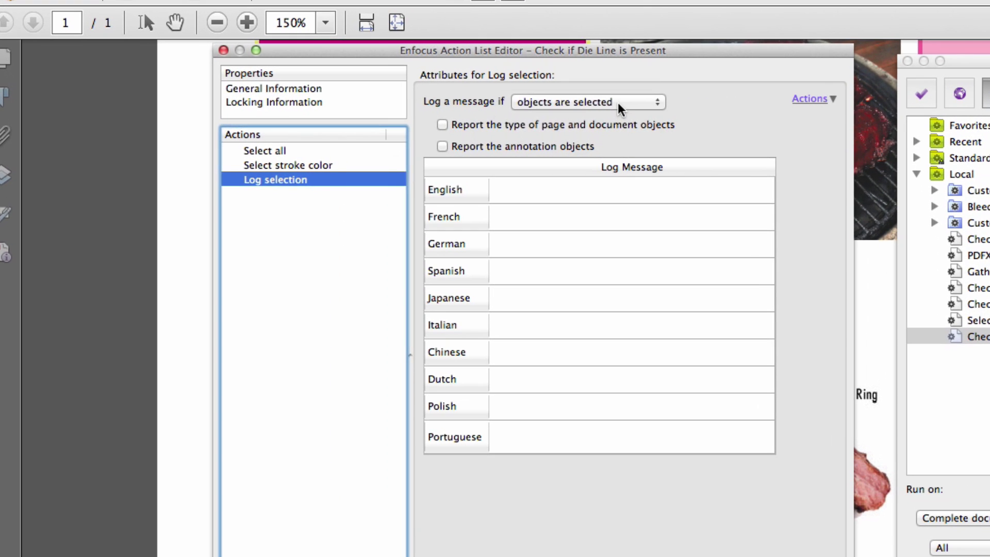
left_click(414, 113)
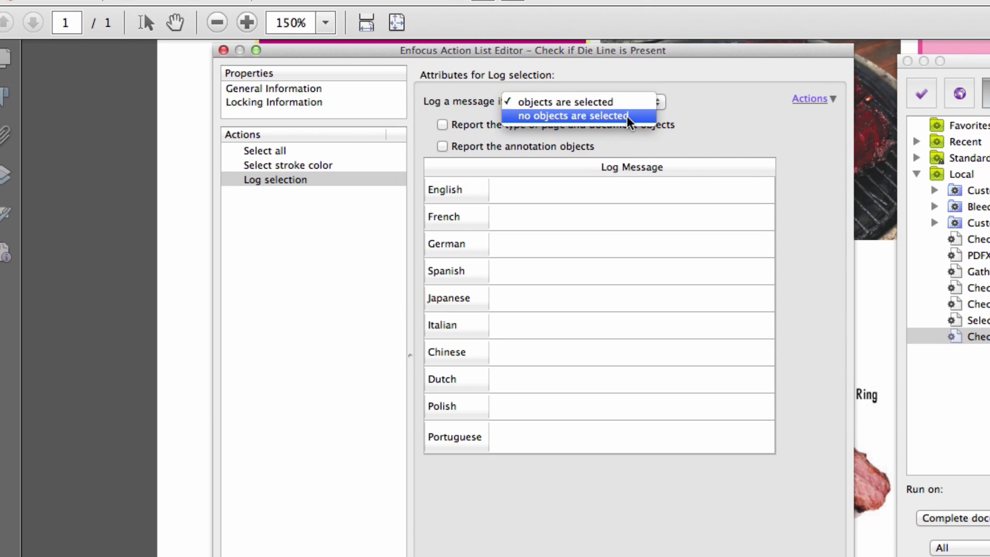
left_click(631, 116)
left_click(633, 192)
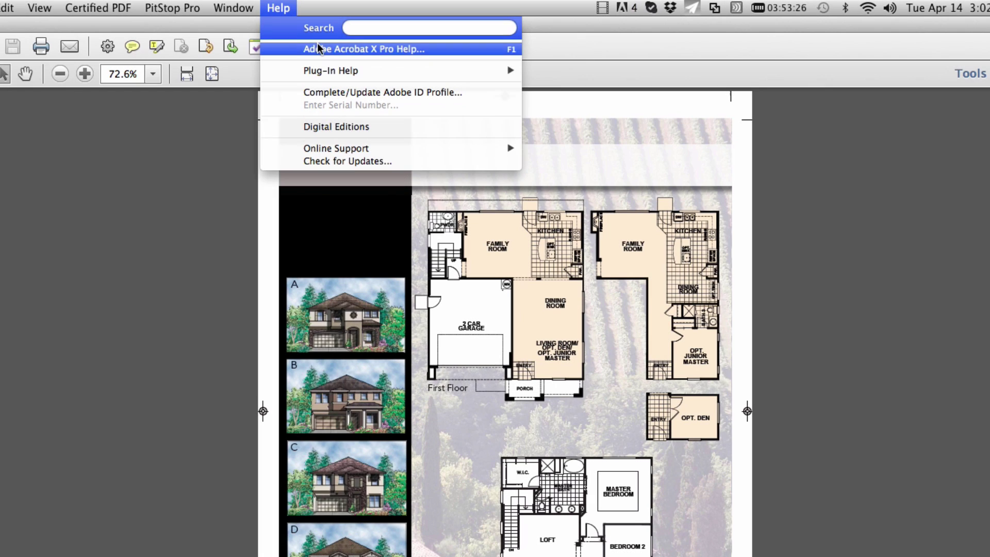
mouse_move(591, 71)
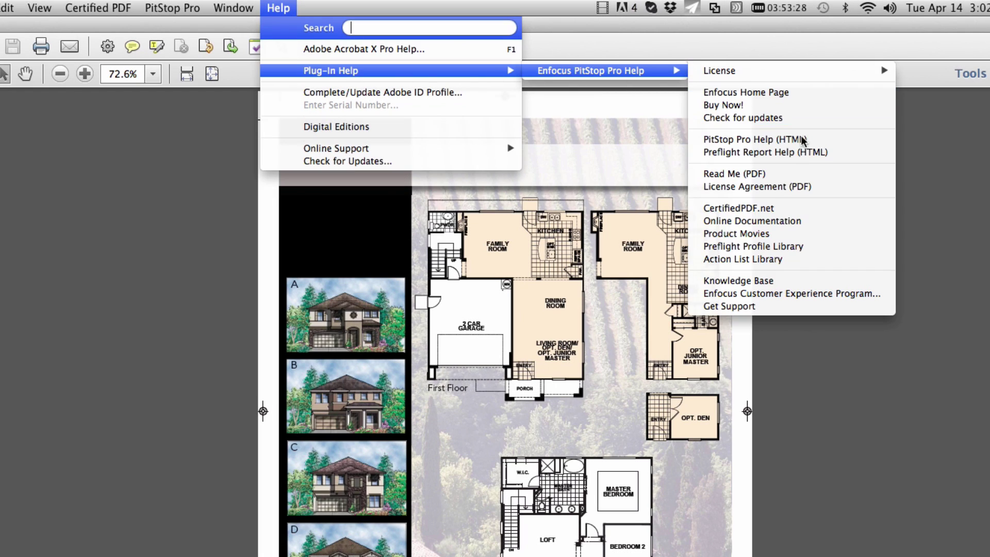
- Open the Enfocus Customer Experience Program dialog and keep 'No, thank you' selected
left_click(807, 293)
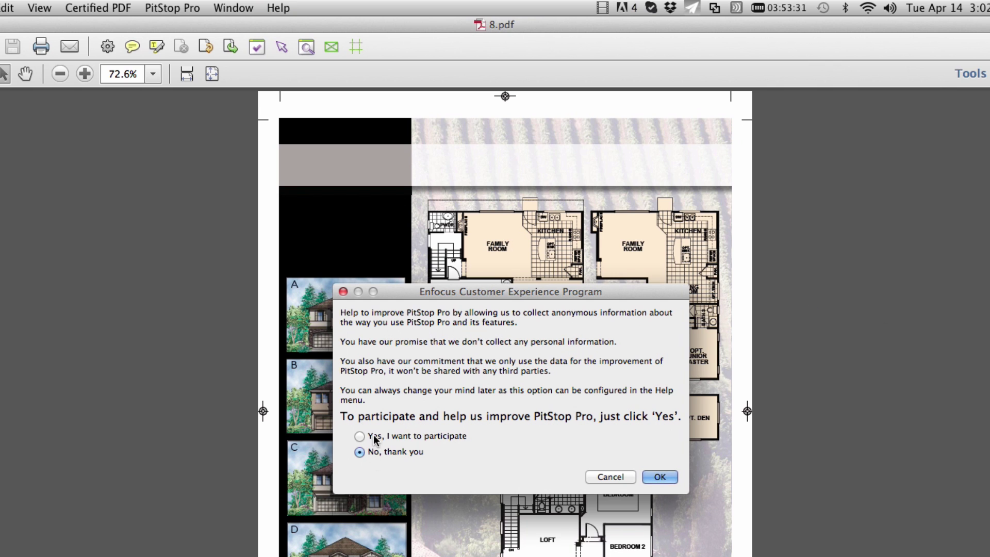
left_click(376, 439)
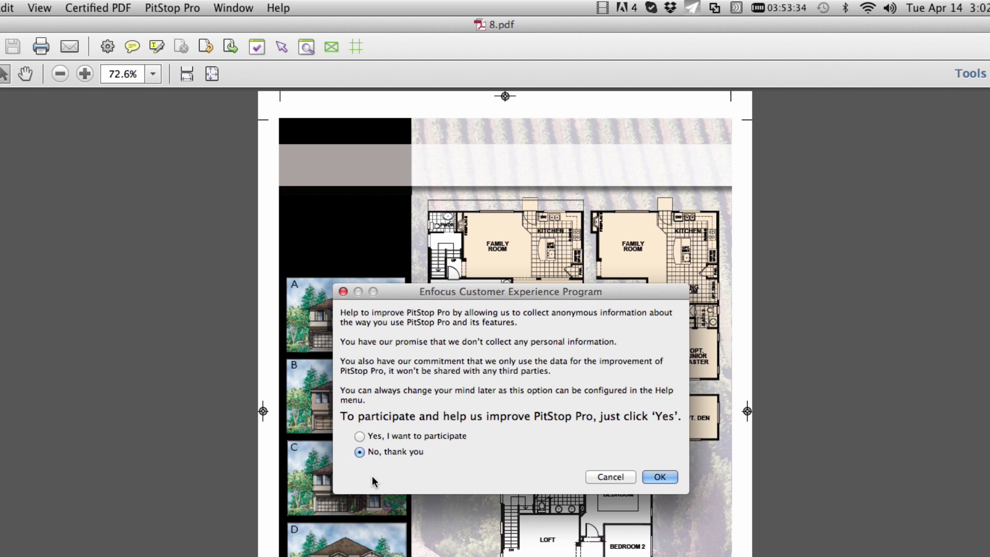